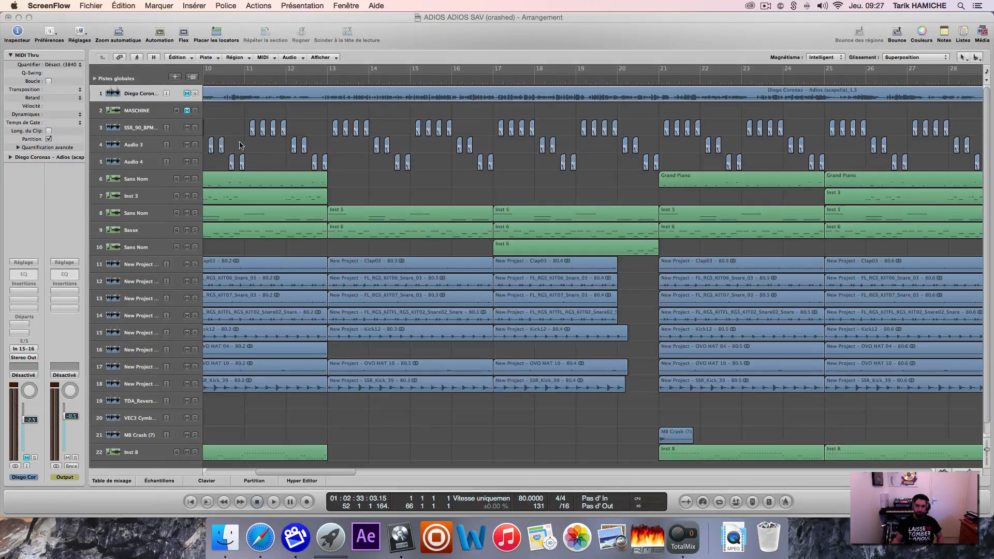
Step: Set a cycle range over the arrangement from bar 5 to bar 9
{"action": "scroll", "coordinate": [240, 145], "scroll_direction": "right", "scroll_amount": 15}
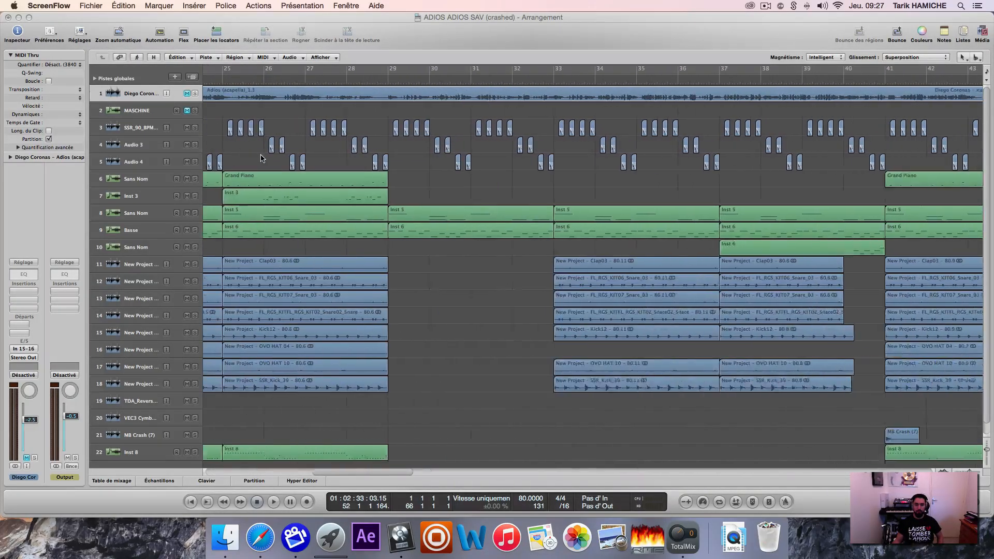
{"action": "scroll", "coordinate": [261, 158], "scroll_direction": "right", "scroll_amount": 5}
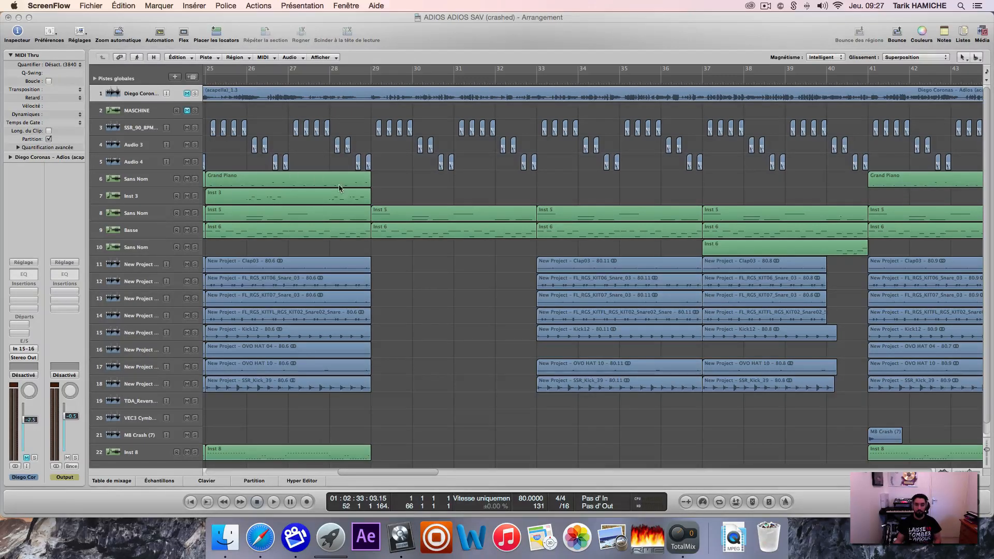
{"action": "scroll", "coordinate": [341, 185], "scroll_direction": "left", "scroll_amount": 15}
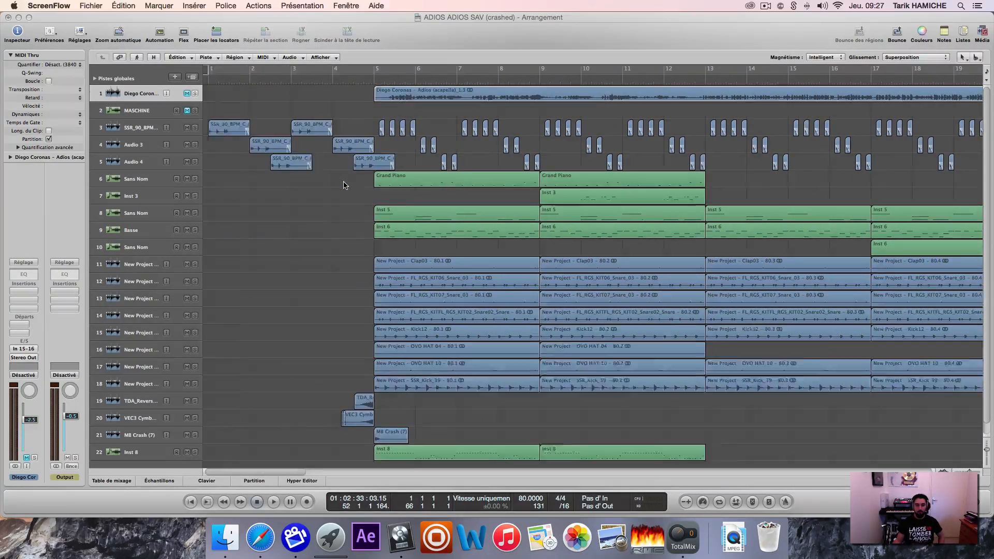
{"action": "scroll", "coordinate": [344, 185], "scroll_direction": "right", "scroll_amount": 10}
{"action": "scroll", "coordinate": [343, 185], "scroll_direction": "left", "scroll_amount": 10}
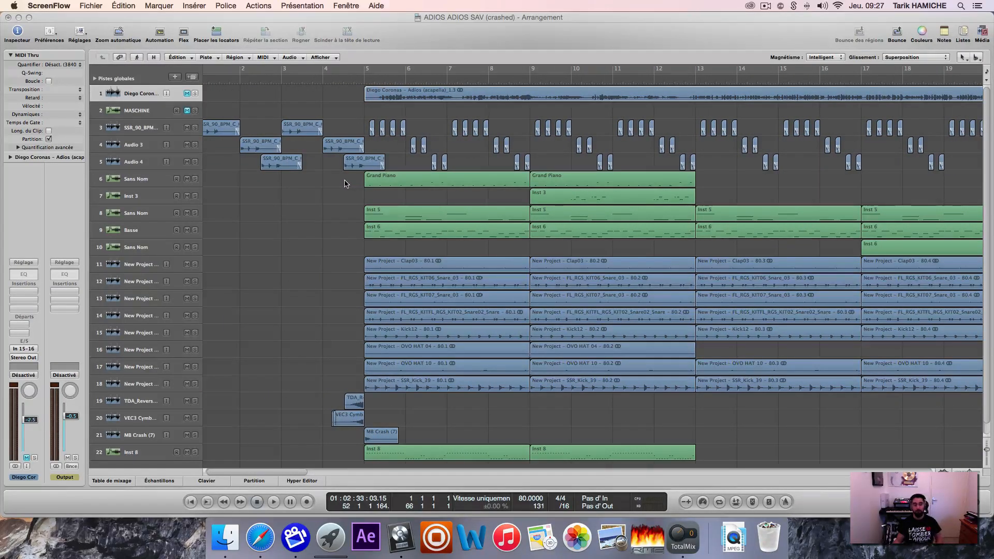
{"action": "left_click", "coordinate": [372, 74]}
{"action": "left_click", "coordinate": [373, 73]}
{"action": "left_click_drag", "start_coordinate": [366, 72], "coordinate": [522, 86]}
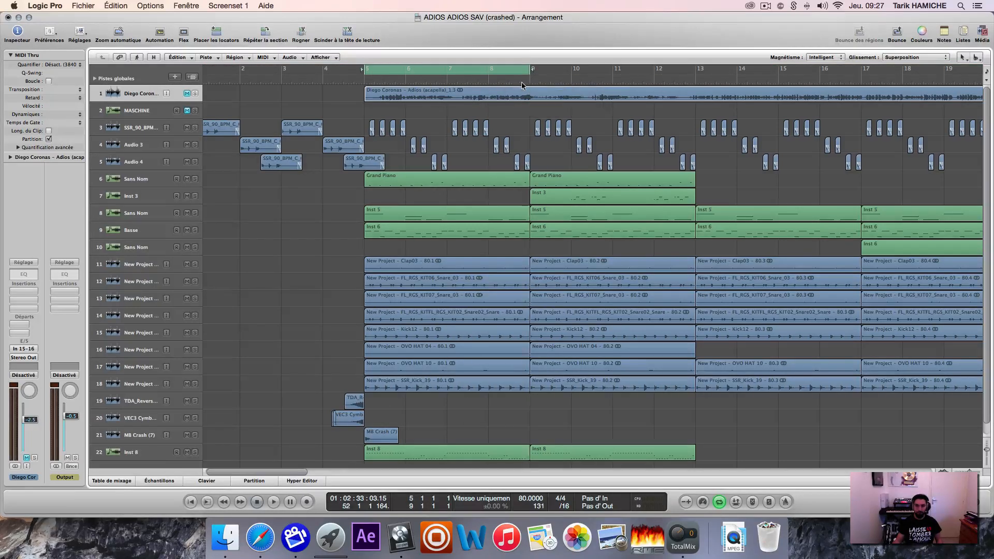
Step: Delete the acapella vocal region and its track from the arrangement
{"action": "left_click", "coordinate": [134, 95]}
{"action": "key", "text": "BackSpace"}
{"action": "key", "text": "super+BackSpace"}
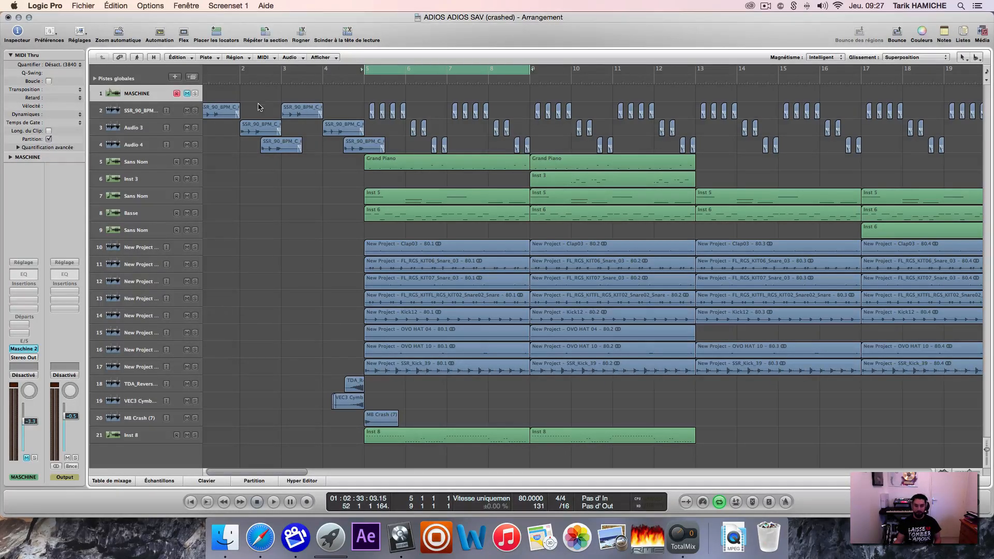
Step: Solo the SSR_90_BPM, Audio 3 and Audio 4 tracks for playback, and trim Audio 4's last intro region to end at bar 5
{"action": "left_click", "coordinate": [150, 163]}
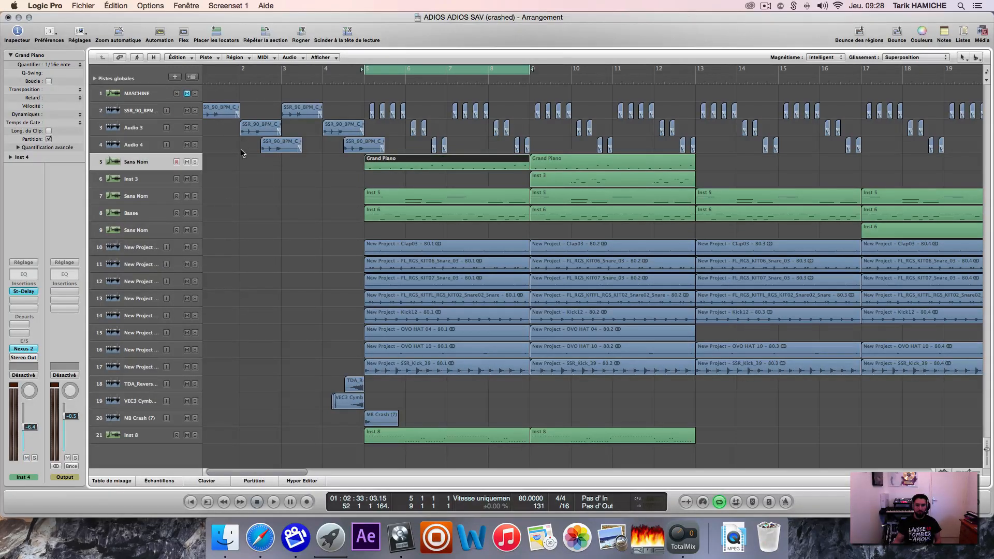
{"action": "left_click", "coordinate": [196, 214]}
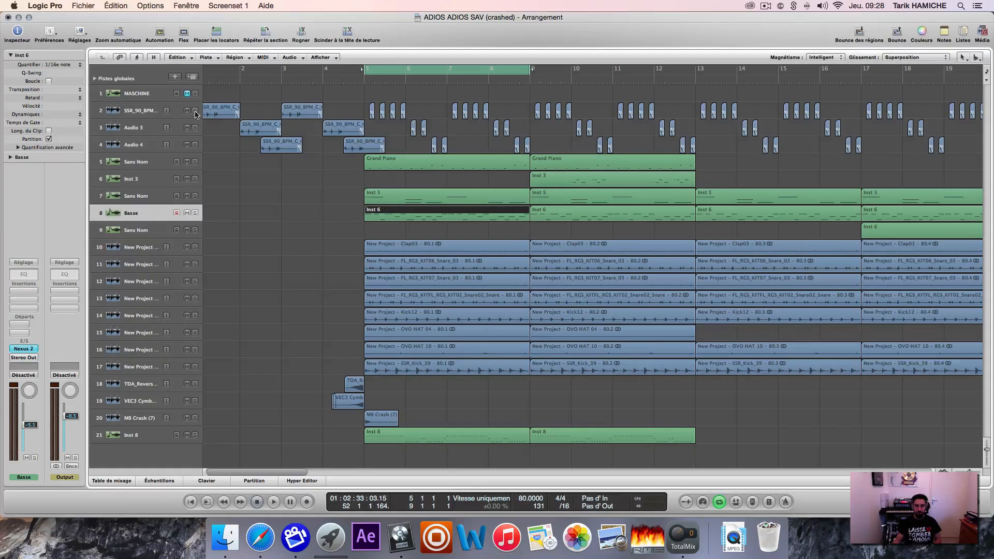
{"action": "left_click_drag", "start_coordinate": [196, 114], "coordinate": [196, 154]}
{"action": "key", "text": "space"}
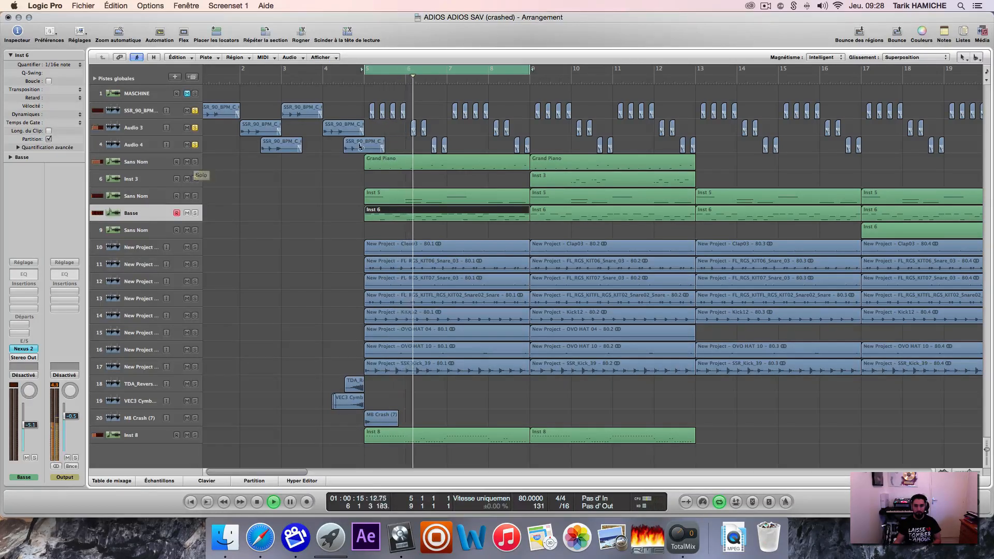
{"action": "left_click_drag", "start_coordinate": [384, 147], "coordinate": [367, 149]}
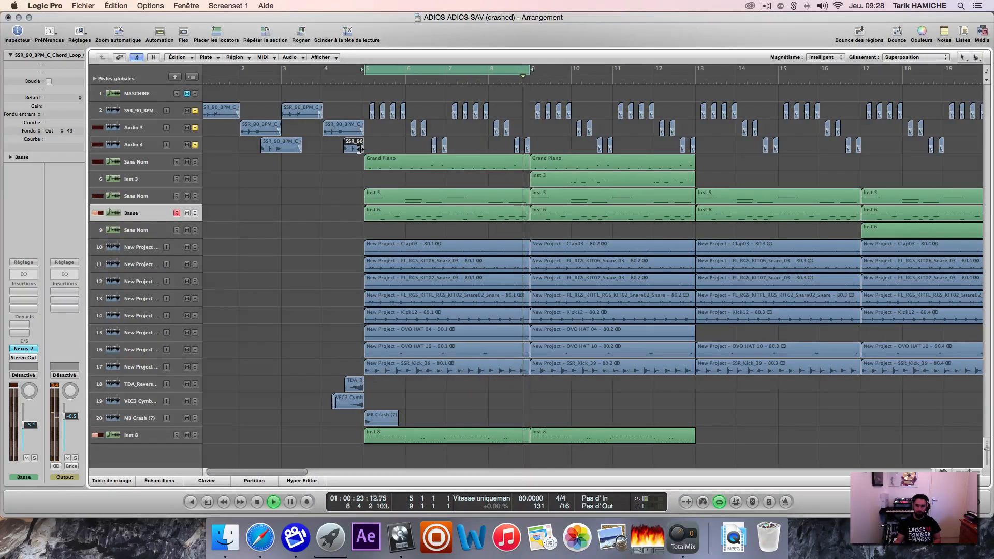
{"action": "key", "text": "space"}
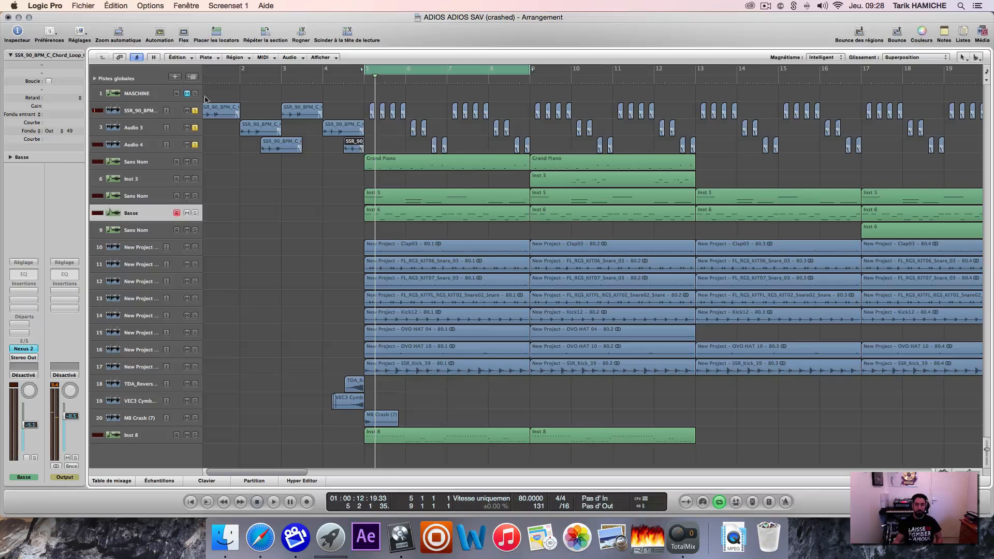
Step: Show the mixer and route the outputs of the SSR_90_BPM, Audio 3 and Audio 4 tracks together to Bus 41
{"action": "left_click", "coordinate": [110, 481]}
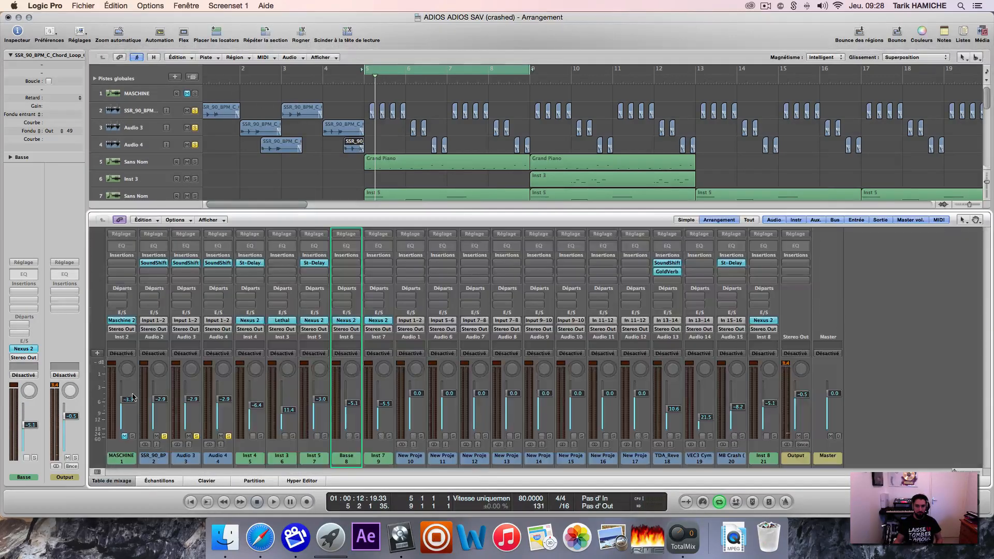
{"action": "left_click", "coordinate": [155, 115]}
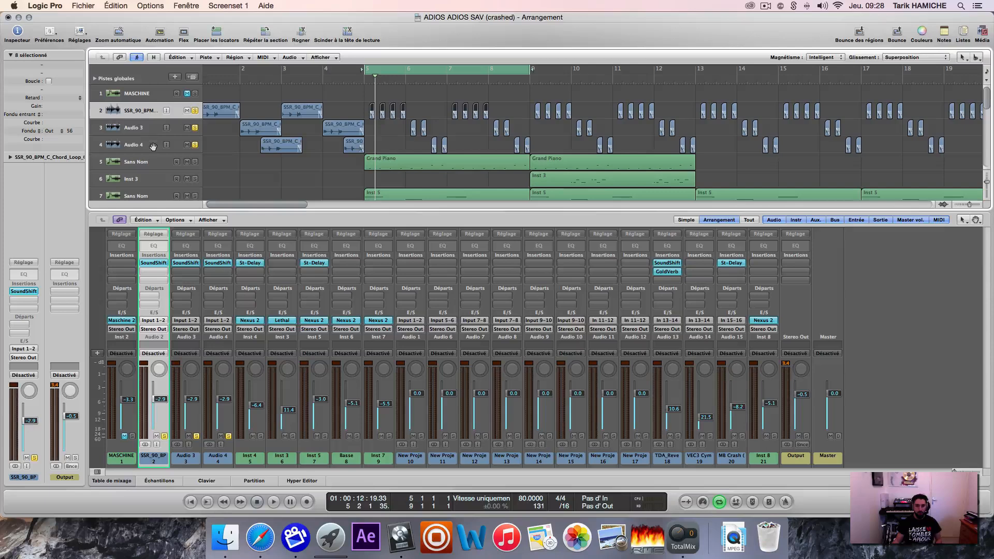
{"action": "left_click", "coordinate": [136, 130]}
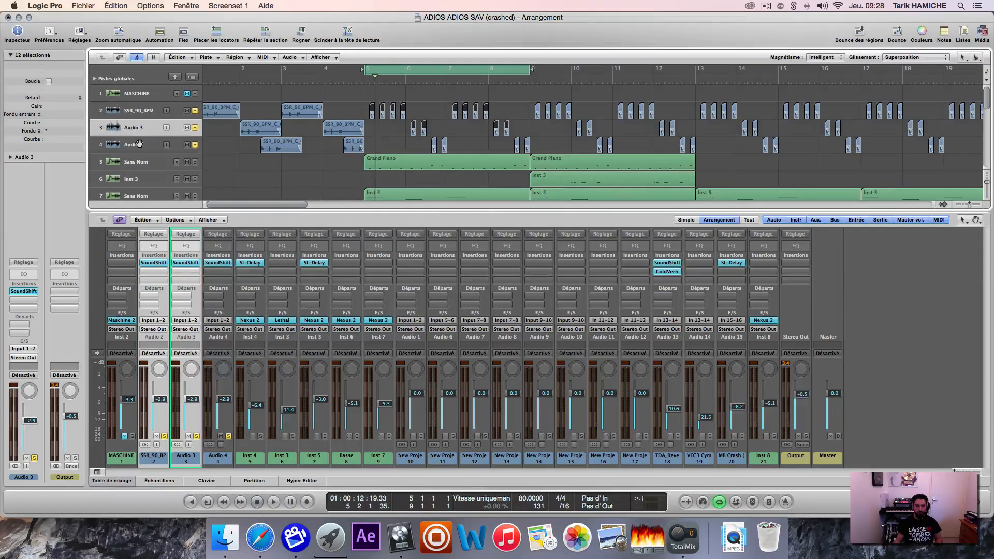
{"action": "left_click", "coordinate": [138, 144]}
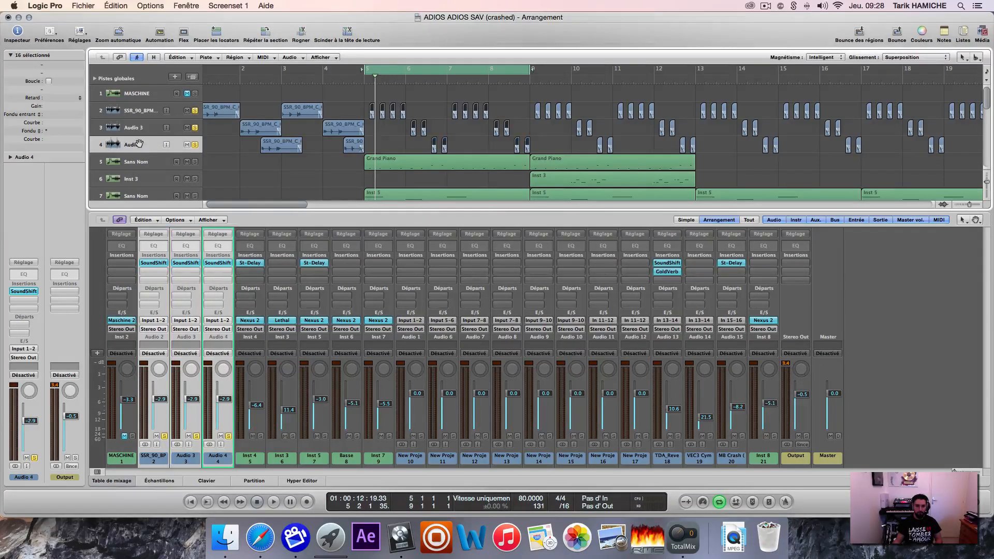
{"action": "left_click", "coordinate": [152, 330]}
{"action": "mouse_move", "coordinate": [166, 364]}
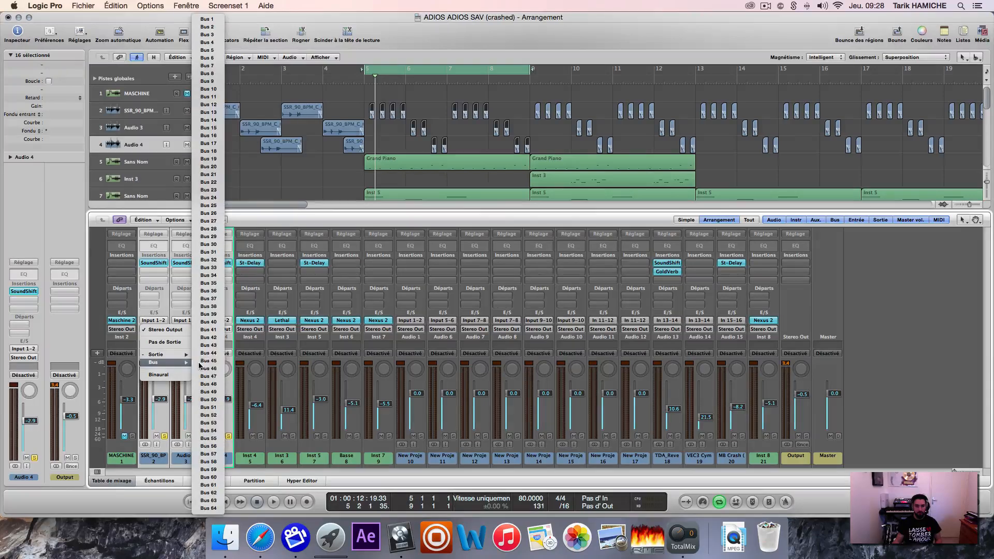
{"action": "left_click", "coordinate": [215, 330]}
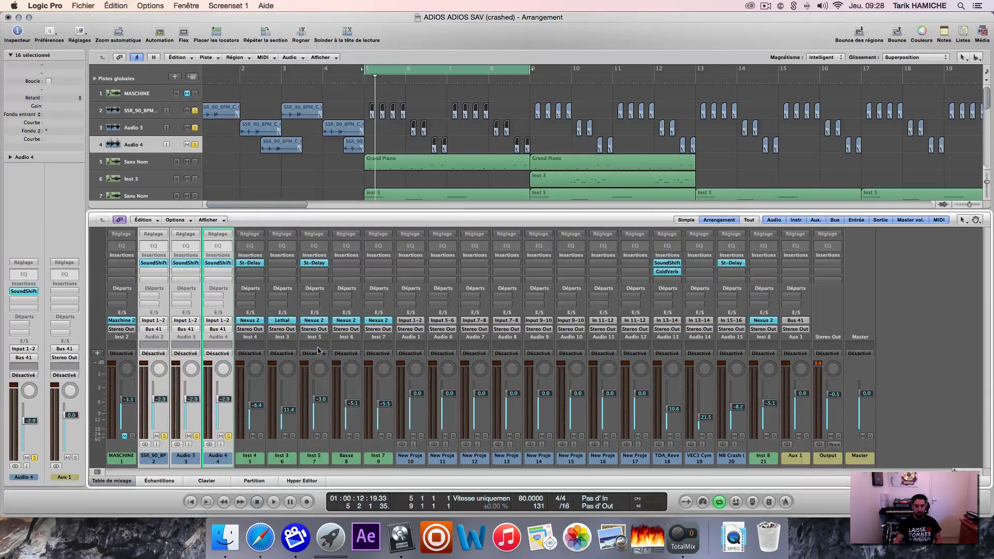
Step: Insert a stereo Channel EQ on the Aux 1 channel fed by Bus 41
{"action": "left_click", "coordinate": [793, 268]}
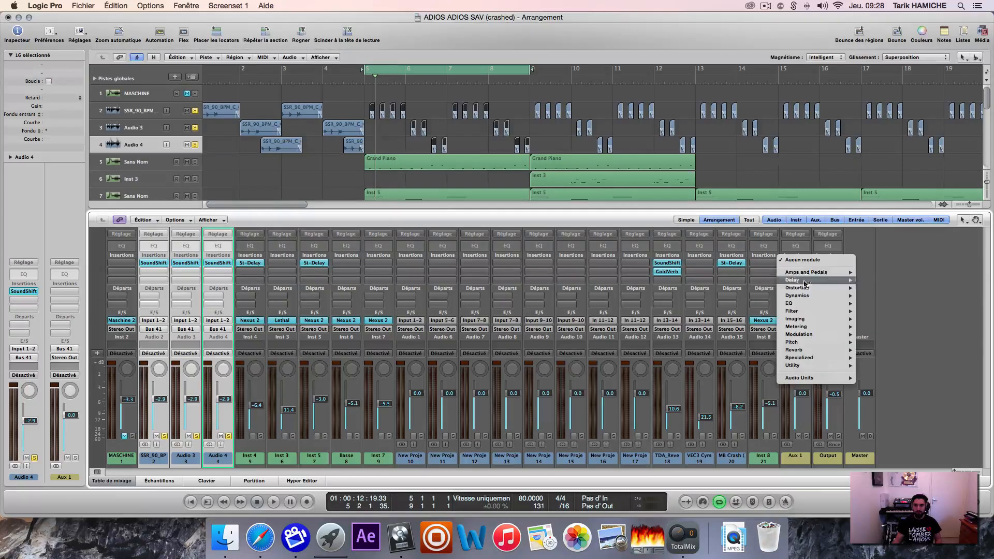
{"action": "mouse_move", "coordinate": [828, 379]}
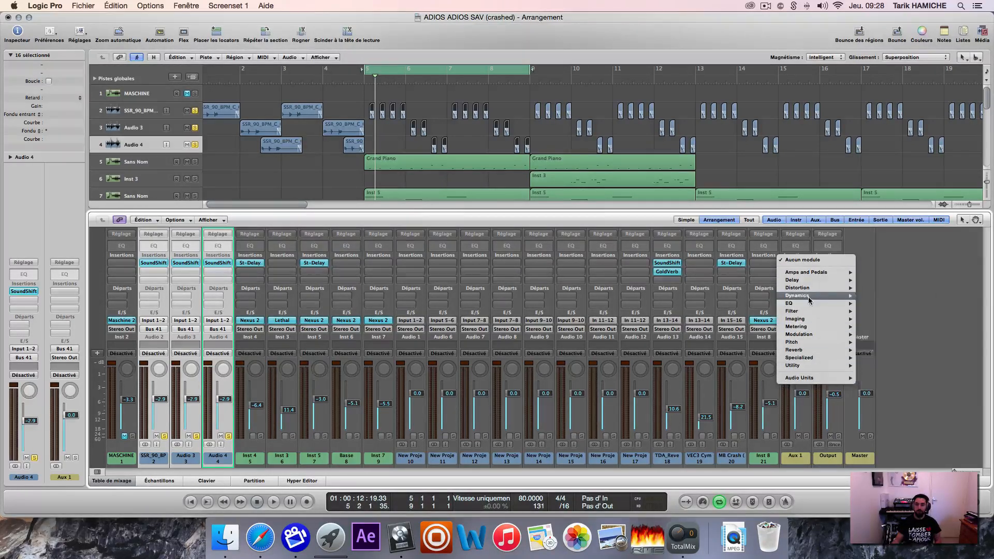
{"action": "mouse_move", "coordinate": [810, 304]}
{"action": "mouse_move", "coordinate": [900, 308]}
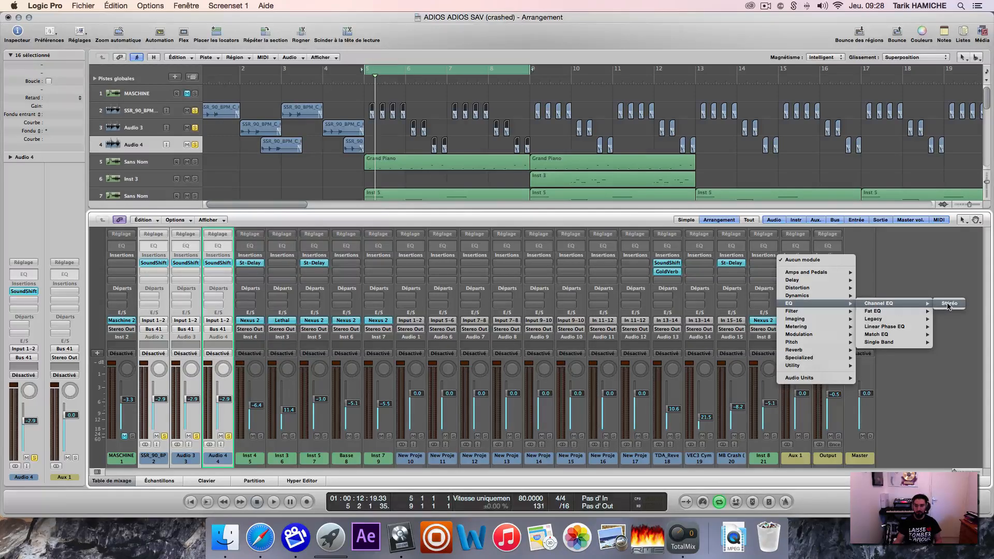
{"action": "left_click", "coordinate": [949, 305]}
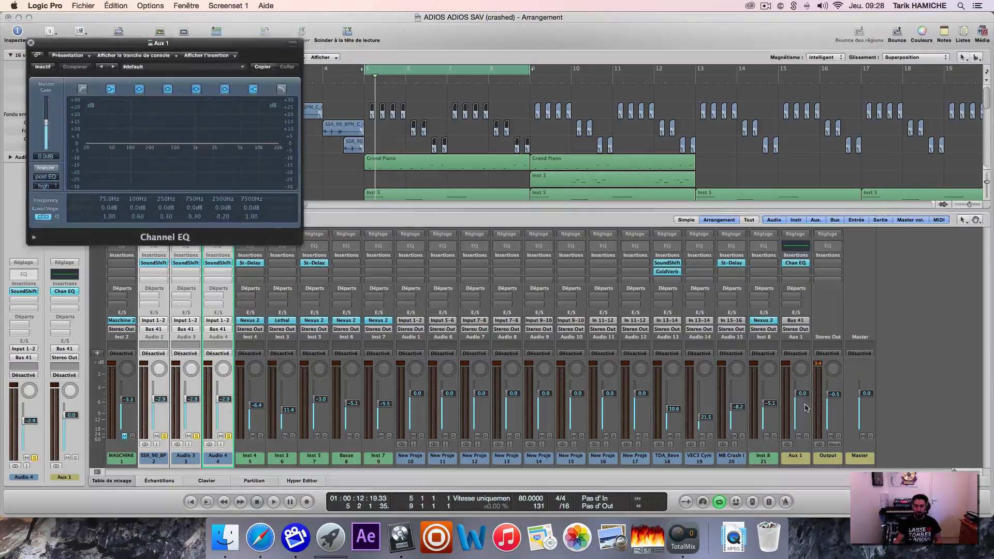
Step: Deselect the regions, play the soloed loop through the bus, and raise the Aux 1 level to +0.7 dB
{"action": "left_click", "coordinate": [724, 174]}
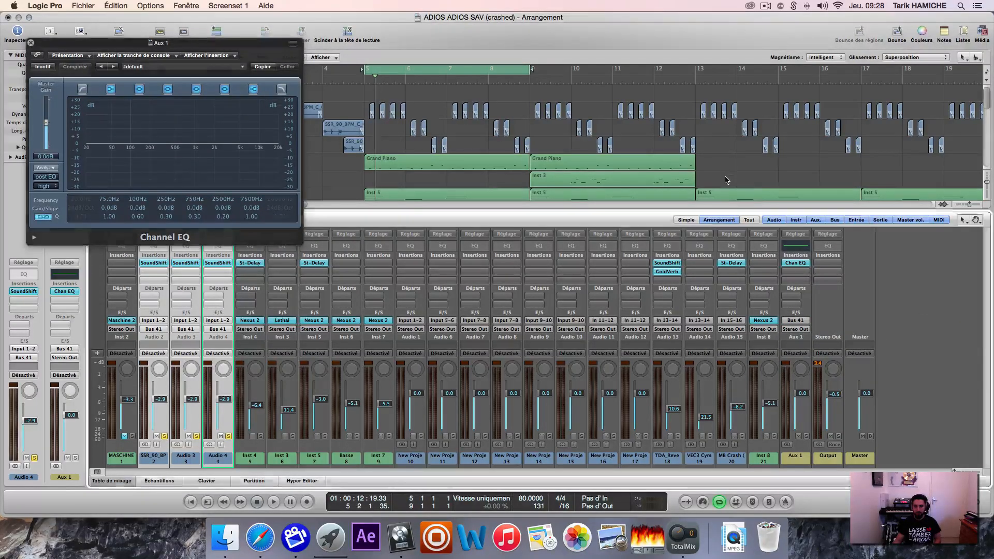
{"action": "key", "text": "space"}
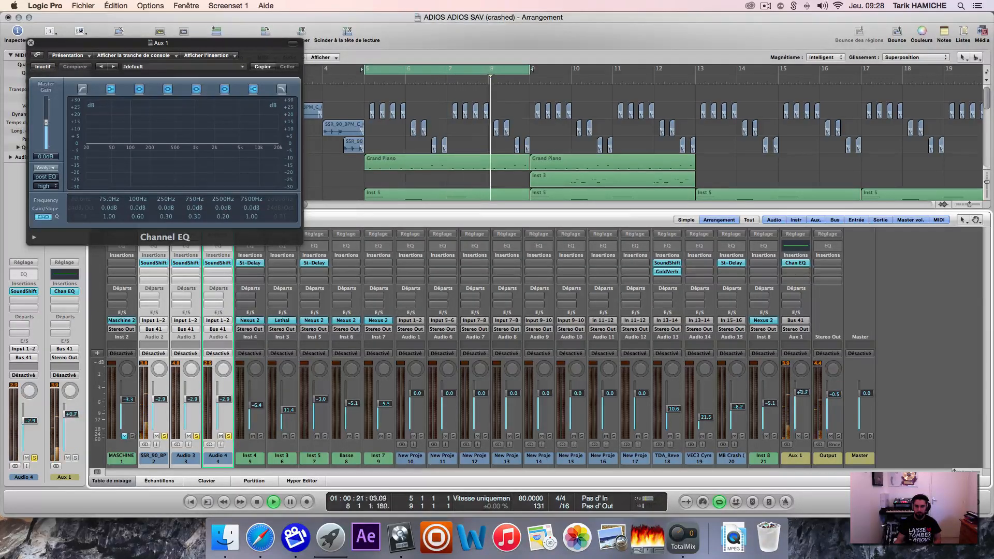
{"action": "key", "text": "Return"}
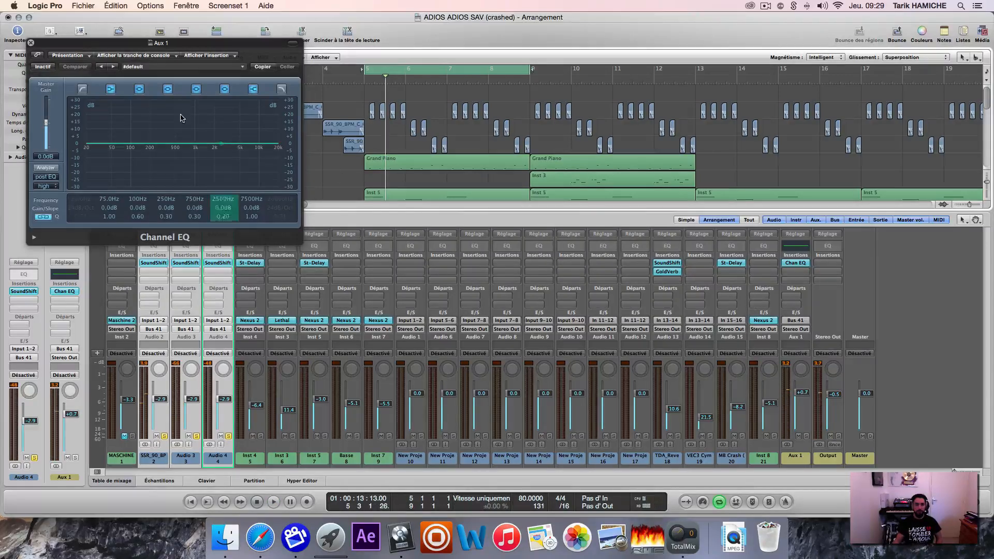
Step: In Aux 1's Channel EQ, set the high shelf to 5500 Hz at +19 dB and enable a 24 dB/Oct low cut at 68 Hz
{"action": "left_click_drag", "start_coordinate": [84, 47], "coordinate": [205, 124]}
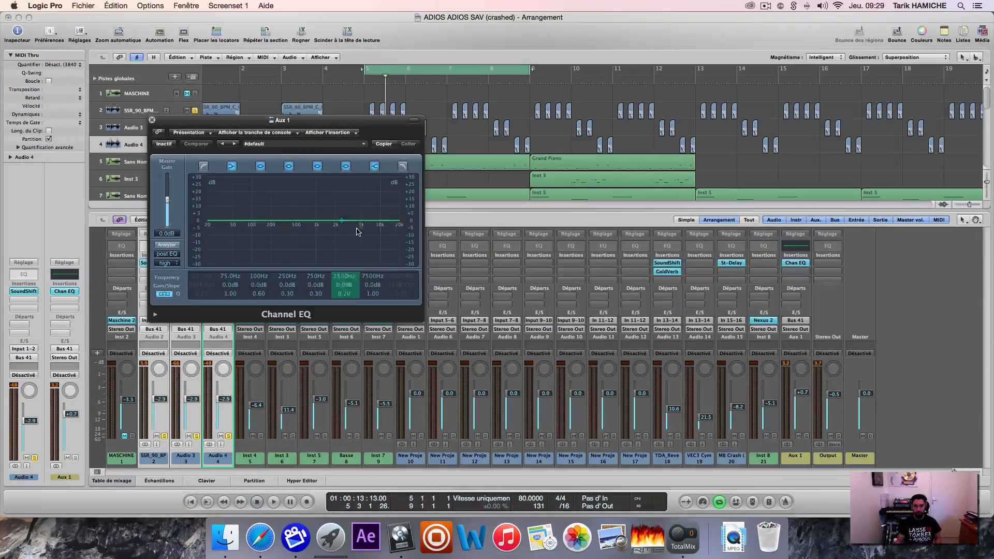
{"action": "left_click_drag", "start_coordinate": [385, 214], "coordinate": [381, 188]}
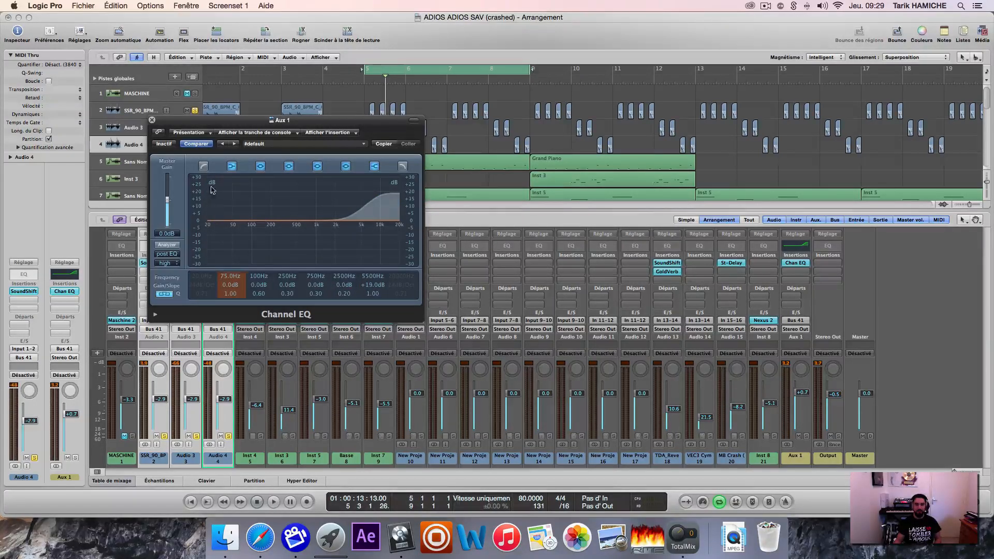
{"action": "left_click", "coordinate": [203, 165]}
{"action": "mouse_move", "coordinate": [218, 210]}
{"action": "left_mouse_down"}
{"action": "mouse_move", "coordinate": [260, 266]}
{"action": "mouse_move", "coordinate": [215, 226]}
{"action": "left_mouse_up"}
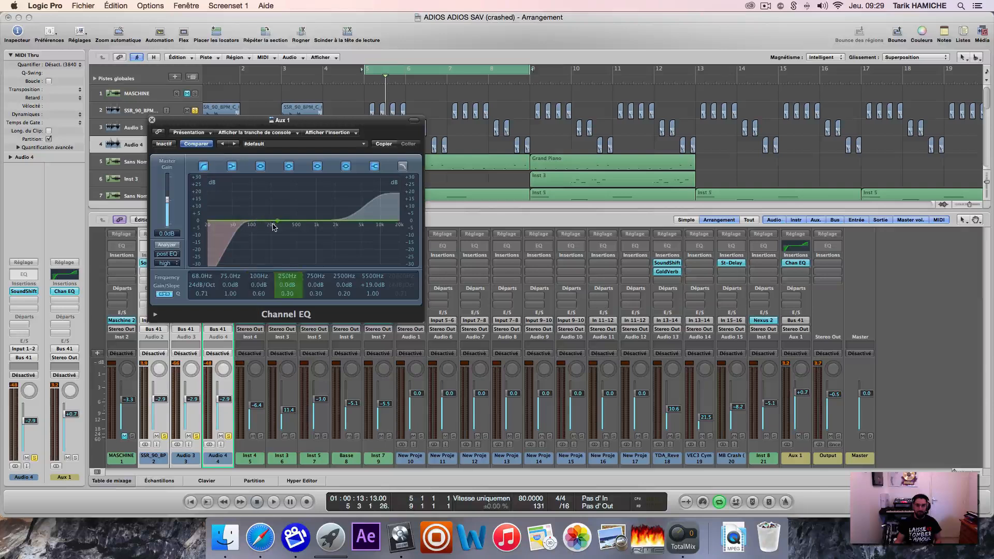
Step: Try the 750 Hz EQ band at 465 Hz with -0.5 dB and the high shelf at 2350 Hz with +17 dB
{"action": "left_click_drag", "start_coordinate": [297, 225], "coordinate": [311, 238]}
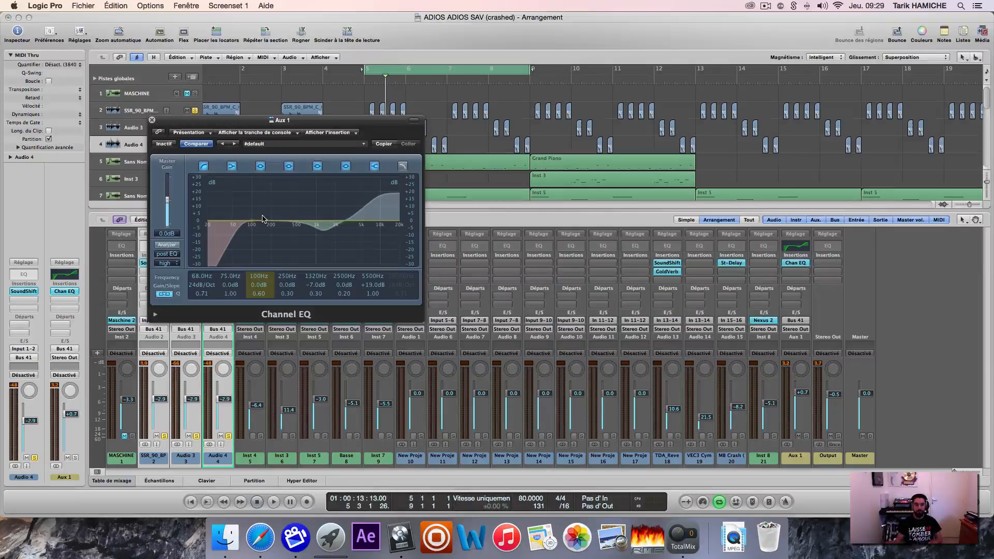
{"action": "left_click_drag", "start_coordinate": [323, 228], "coordinate": [303, 218]}
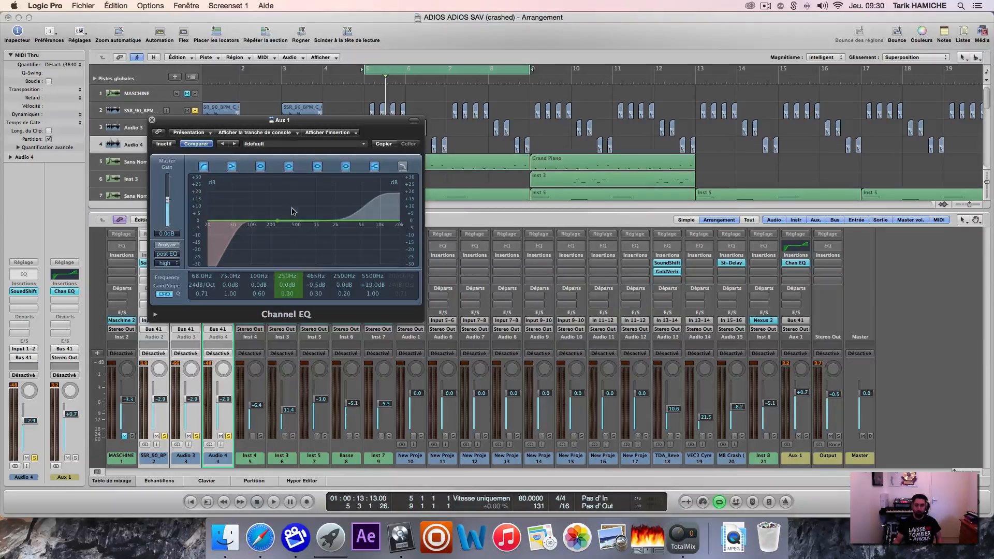
{"action": "left_click_drag", "start_coordinate": [387, 203], "coordinate": [361, 207]}
Step: Play the loop and compare the sound with the Channel EQ bypassed and active
{"action": "key", "text": "space"}
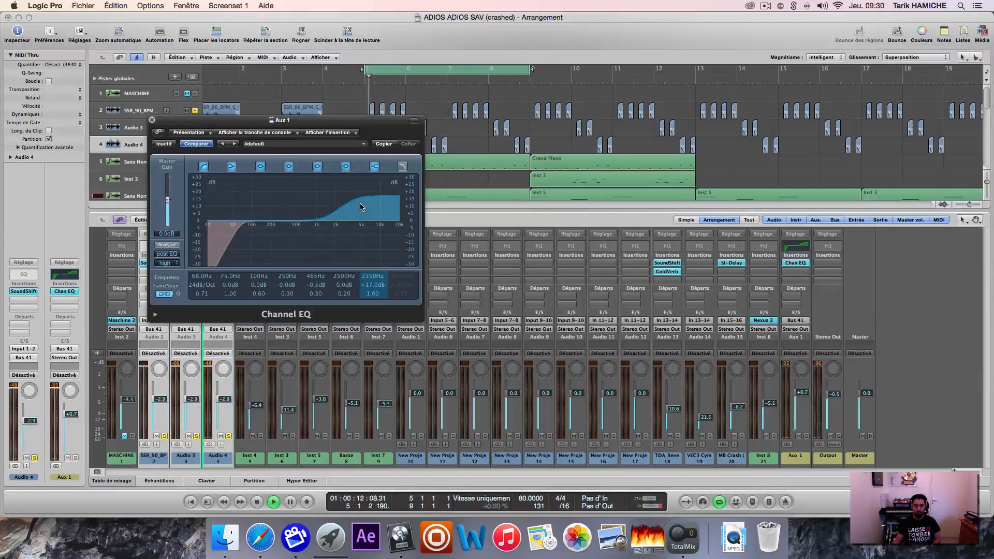
{"action": "left_click", "coordinate": [155, 145]}
{"action": "left_click", "coordinate": [155, 145]}
{"action": "left_click", "coordinate": [155, 145]}
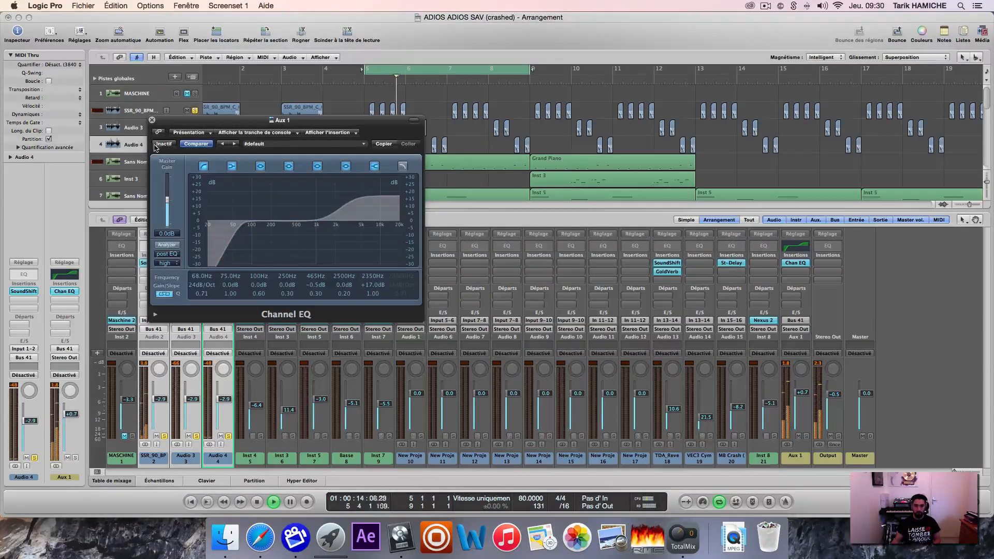
{"action": "left_click", "coordinate": [155, 144]}
{"action": "left_click", "coordinate": [155, 145]}
Step: Reshape the EQ curve with the high shelf at 4600 Hz, +14.5 dB, the low cut at 192 Hz, and the 465 Hz band at 1000 Hz, -3 dB, Q 0.79
{"action": "left_click_drag", "start_coordinate": [353, 204], "coordinate": [373, 212]}
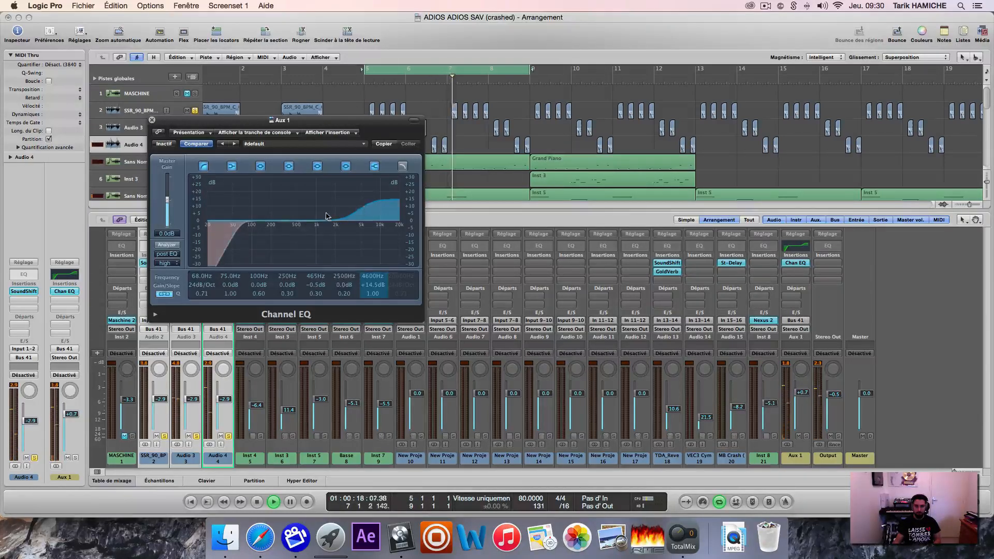
{"action": "left_click_drag", "start_coordinate": [239, 243], "coordinate": [338, 231]}
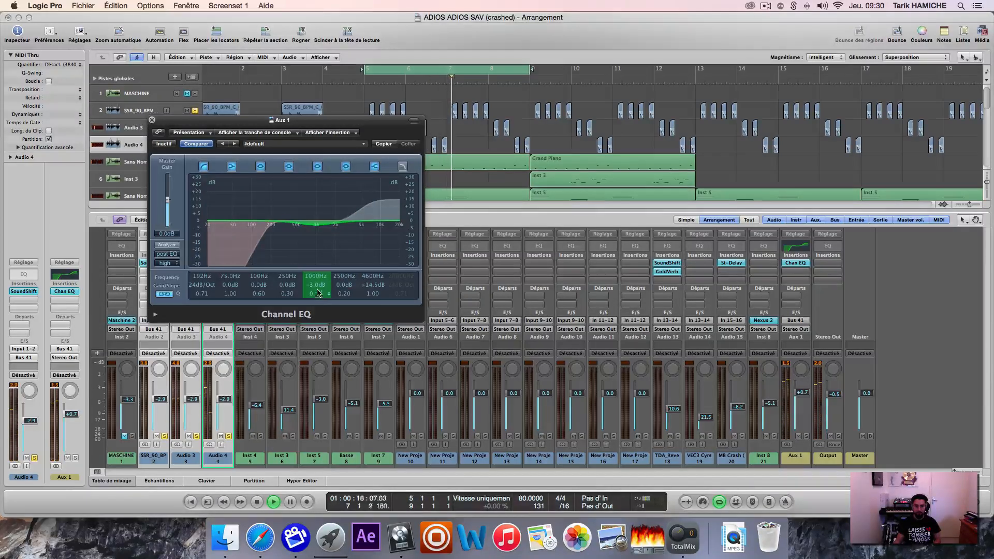
Step: Play the loop with the Channel EQ bypassed to compare it against the reshaped curve
{"action": "left_click", "coordinate": [173, 144]}
{"action": "key", "text": "space"}
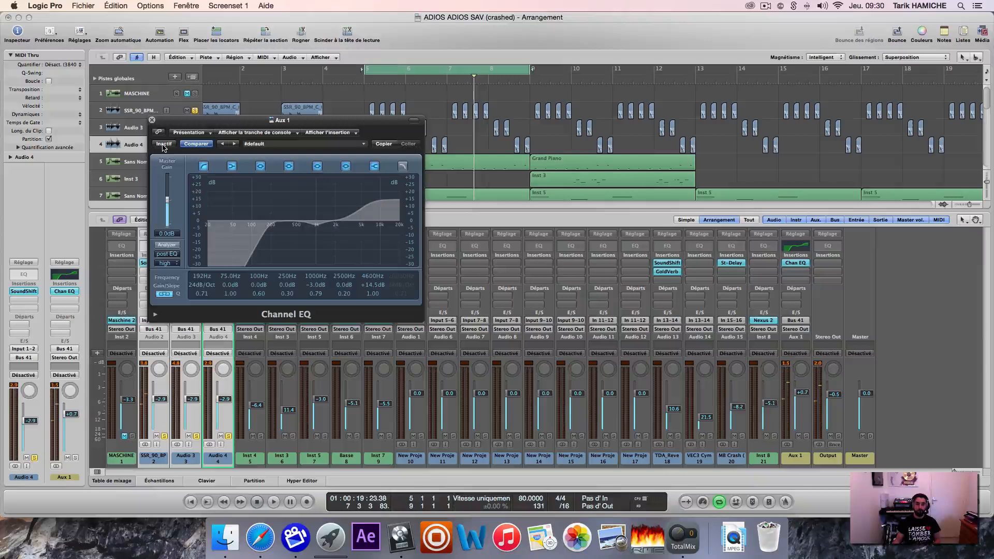
{"action": "left_click", "coordinate": [163, 144]}
{"action": "key", "text": "space"}
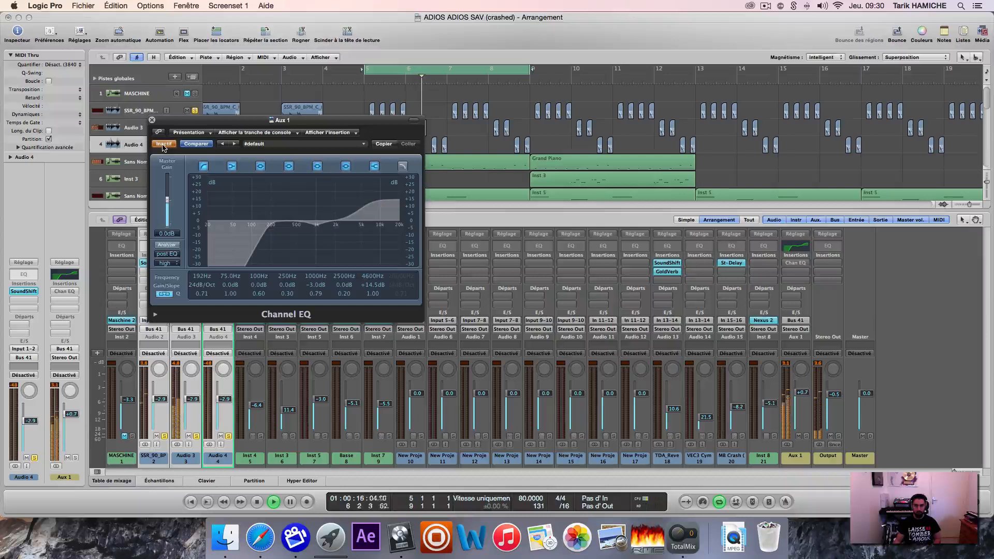
Step: Reactivate the Channel EQ, refine the low cut to 170 Hz and the high shelf to 4950 Hz, +11.5 dB, and close the EQ and mixer
{"action": "left_click", "coordinate": [164, 145]}
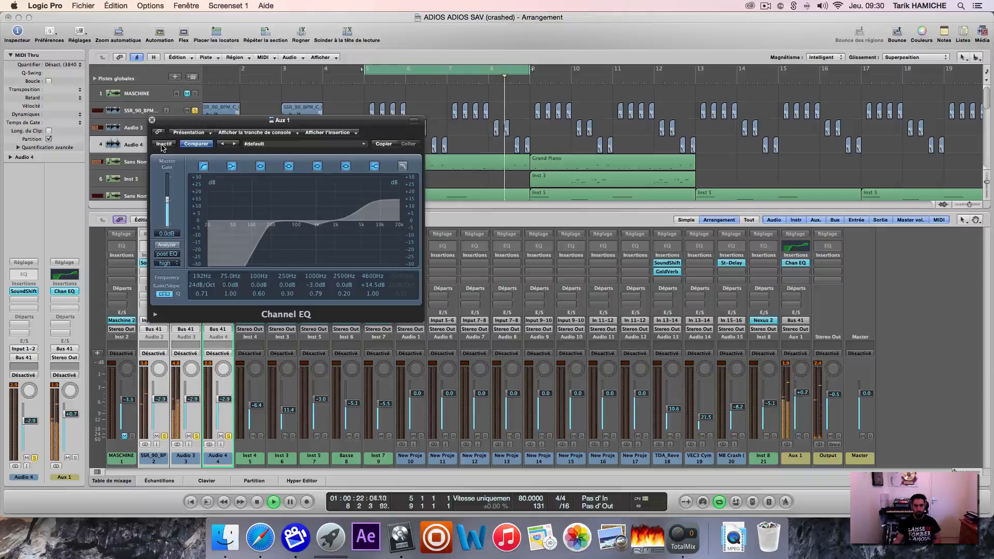
{"action": "key", "text": "space"}
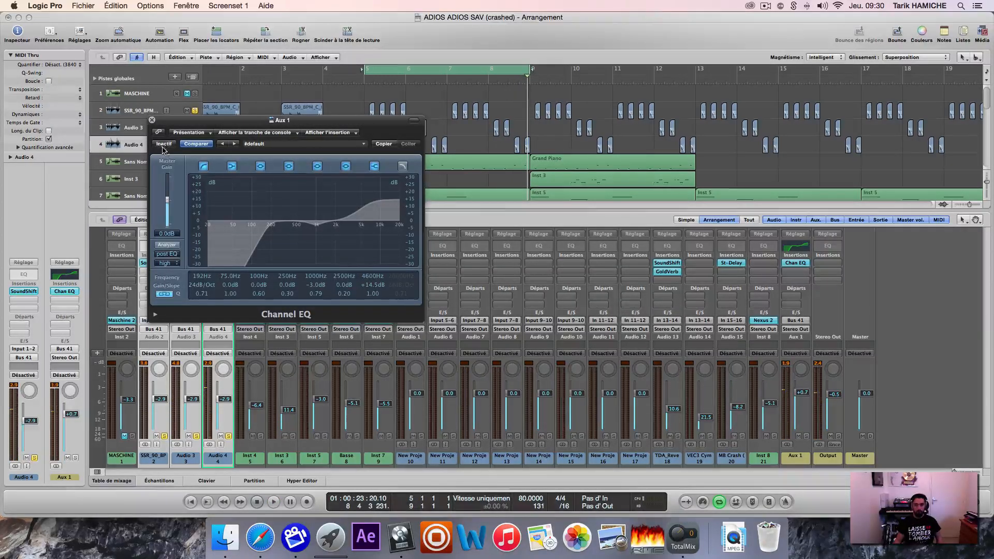
{"action": "left_click_drag", "start_coordinate": [210, 128], "coordinate": [413, 177]}
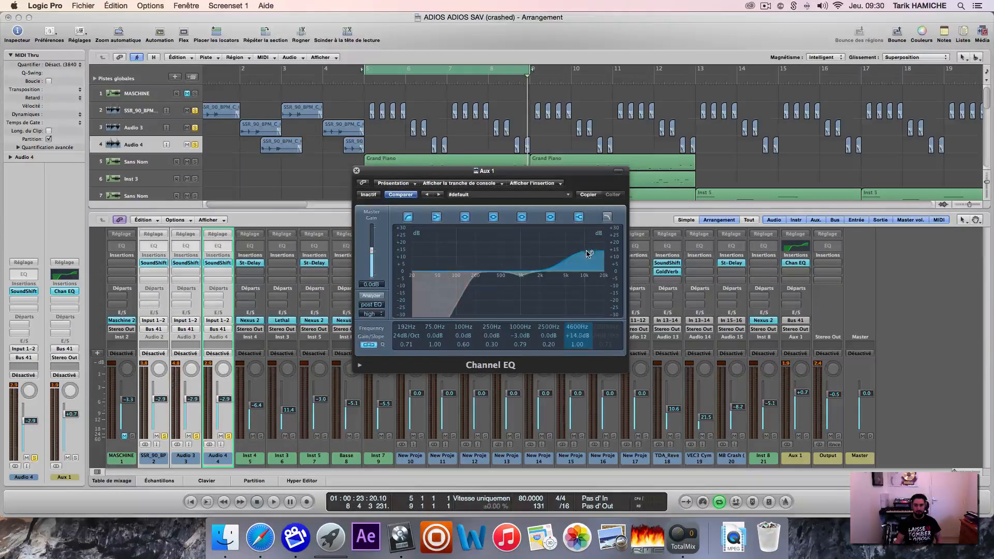
{"action": "left_click_drag", "start_coordinate": [588, 253], "coordinate": [590, 258]}
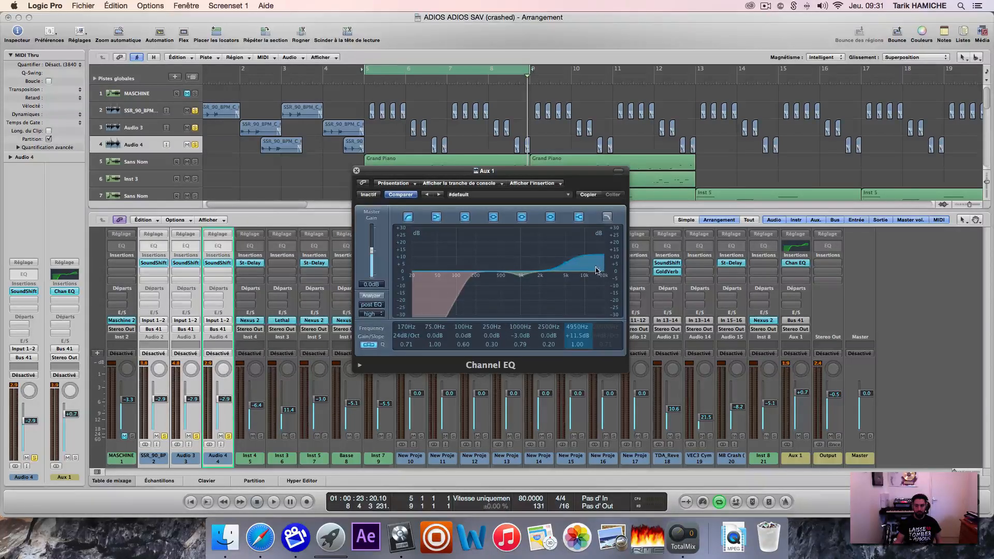
{"action": "left_click", "coordinate": [357, 171]}
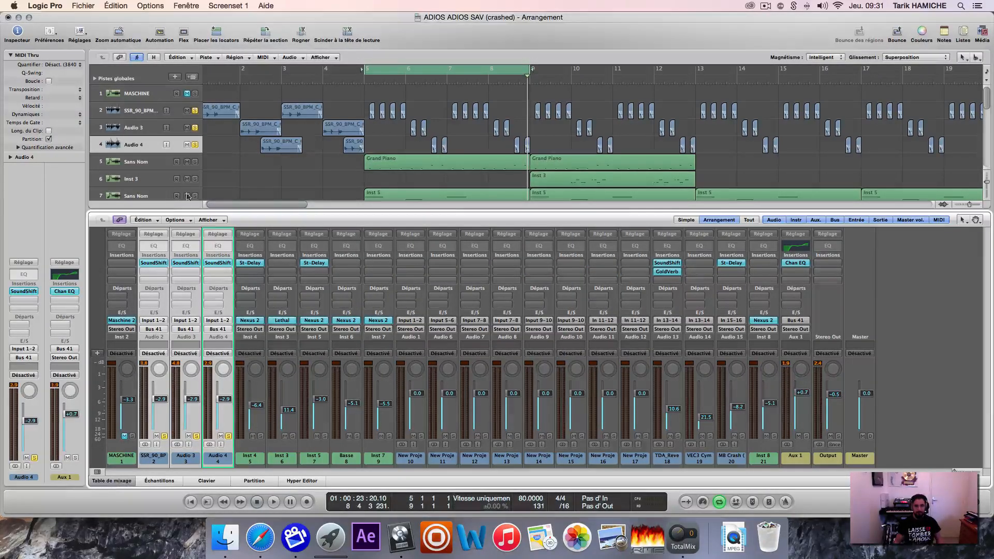
{"action": "key", "text": "x"}
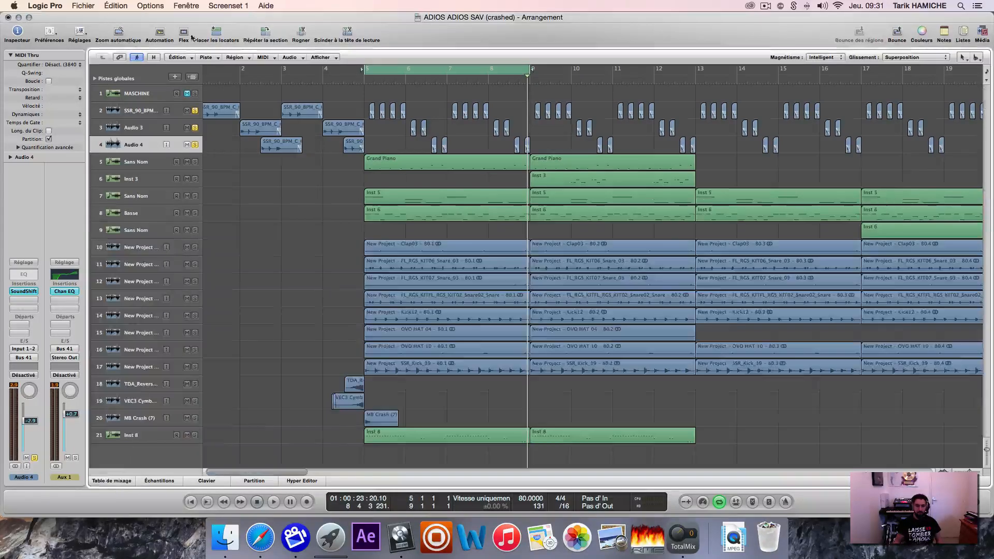
Step: Unsolo the three sample tracks and audition the Kick12 and SSR_Kick_39 tracks, keeping only the SSR_Kick_39 track soloed
{"action": "left_click_drag", "start_coordinate": [196, 111], "coordinate": [195, 164]}
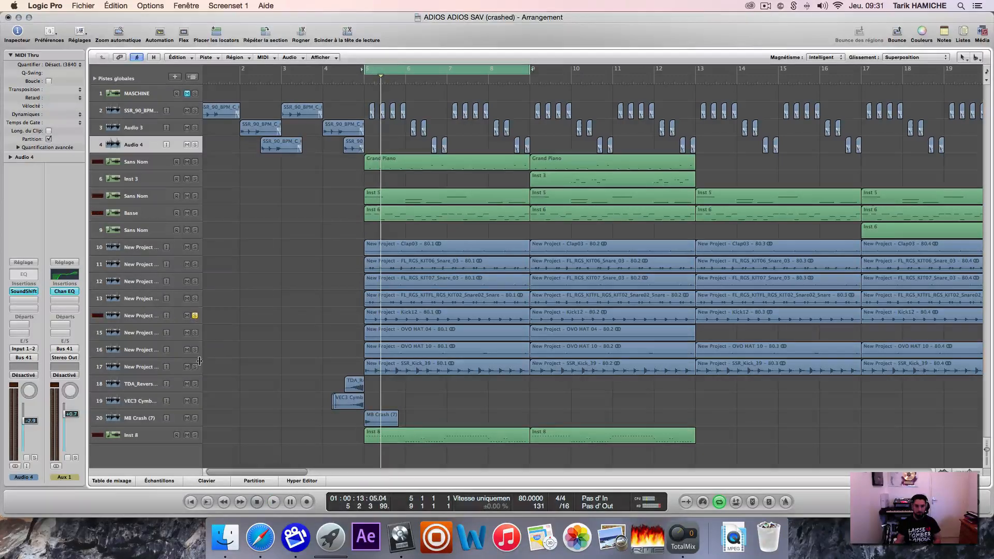
{"action": "key", "text": "space"}
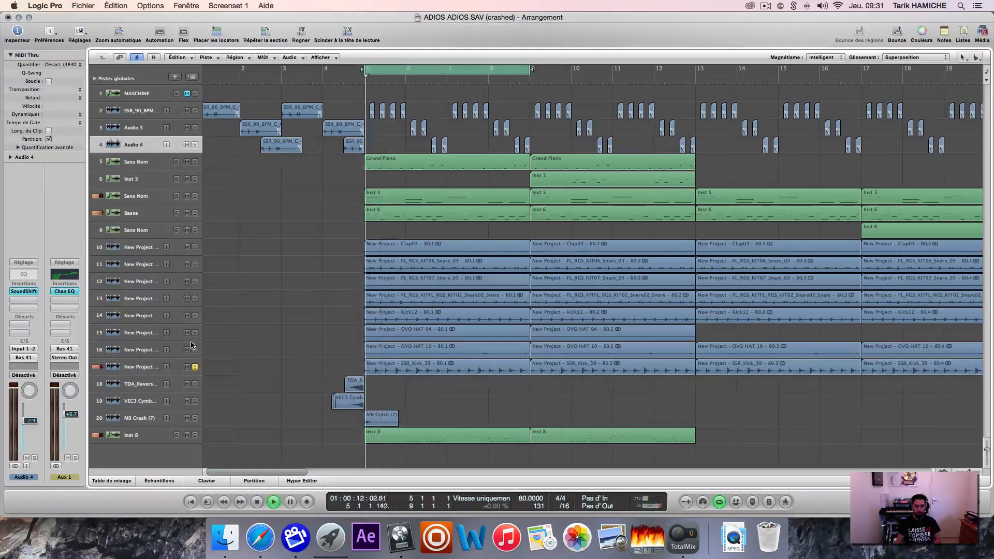
{"action": "left_click", "coordinate": [150, 366]}
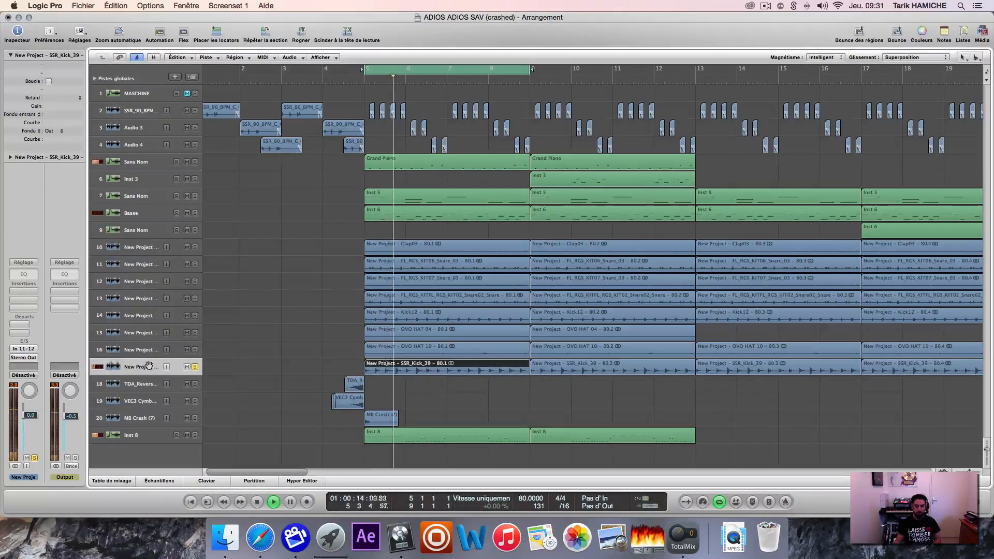
{"action": "key", "text": "space"}
{"action": "left_click", "coordinate": [195, 315]}
{"action": "key", "text": "space"}
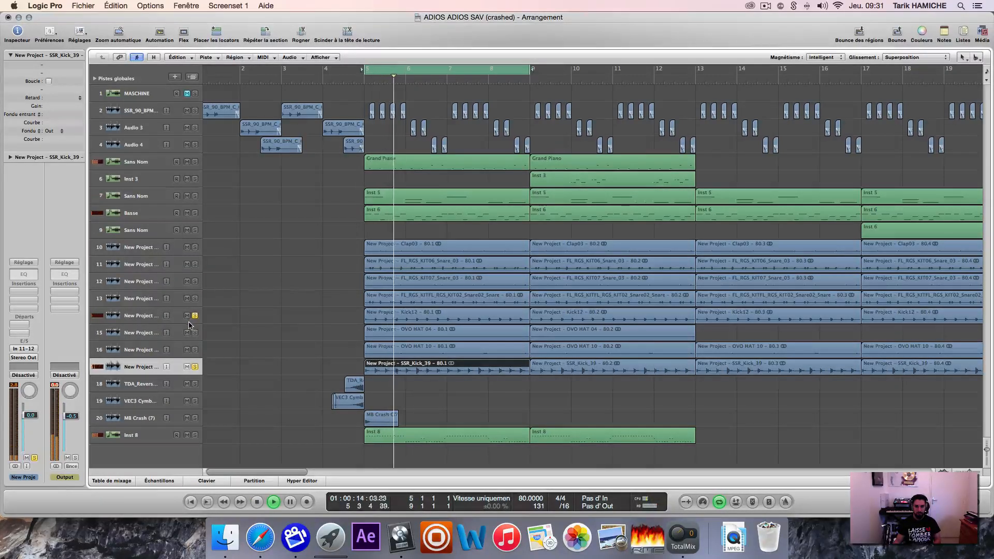
{"action": "left_click", "coordinate": [194, 316]}
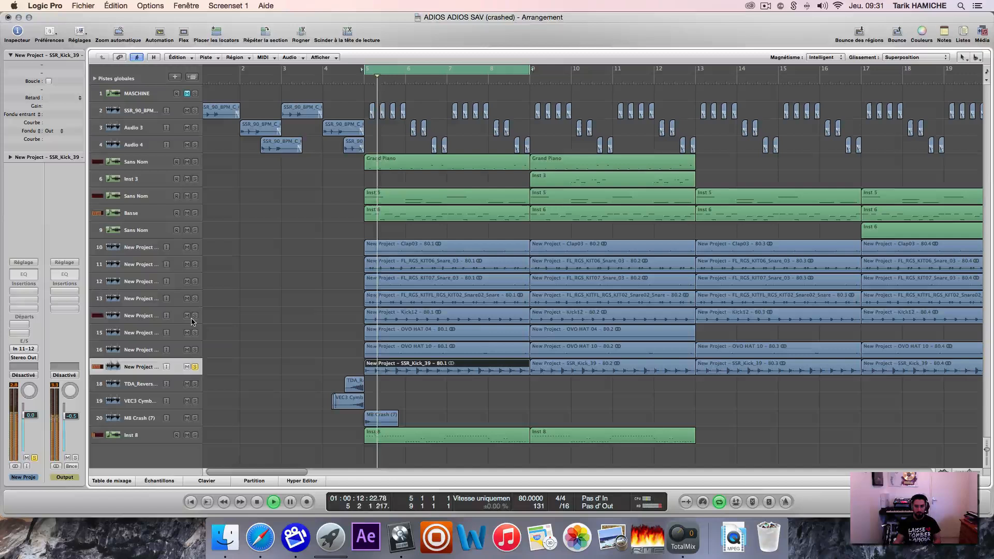
{"action": "key", "text": "space"}
Step: Rename the SSR_Kick_39 track as KICK
{"action": "double_click", "coordinate": [137, 368]}
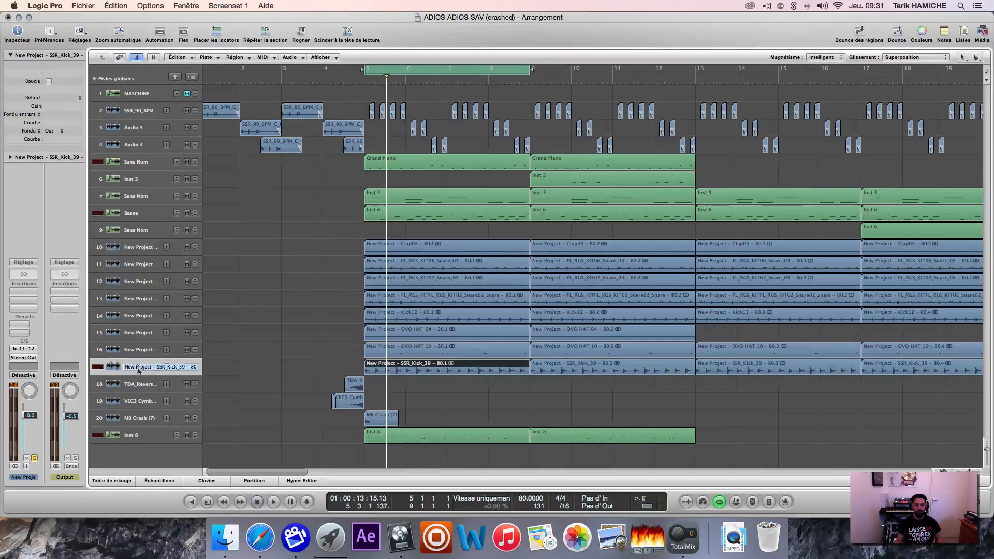
{"action": "type", "text": "KICK"}
{"action": "key", "text": "Return"}
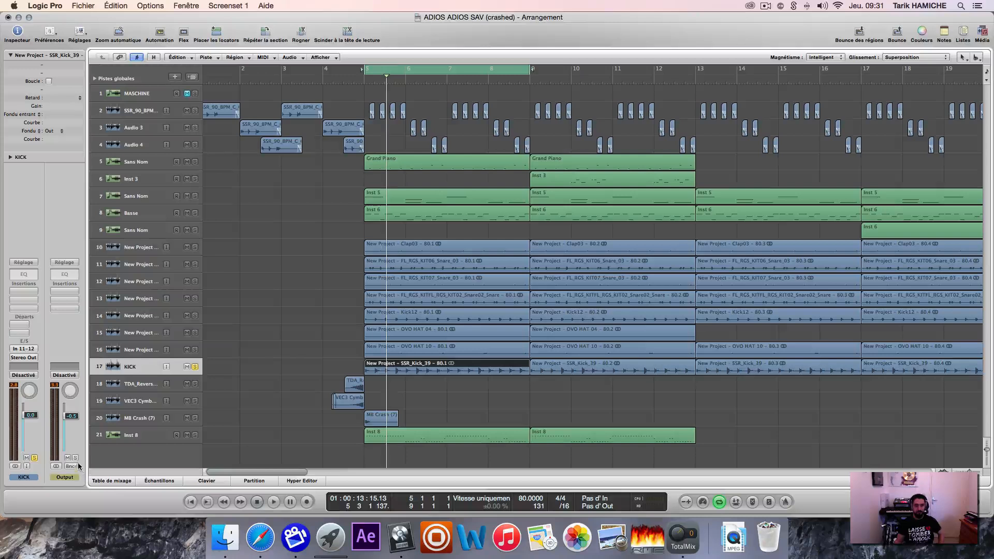
Step: Insert the Waves CLA-2A compressor on the KICK track
{"action": "left_click", "coordinate": [24, 291]}
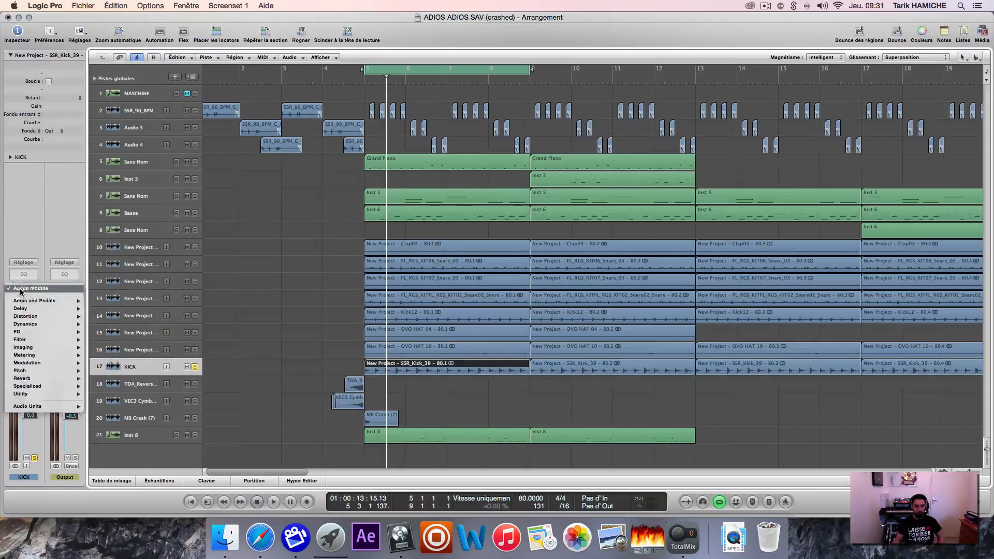
{"action": "mouse_move", "coordinate": [43, 331]}
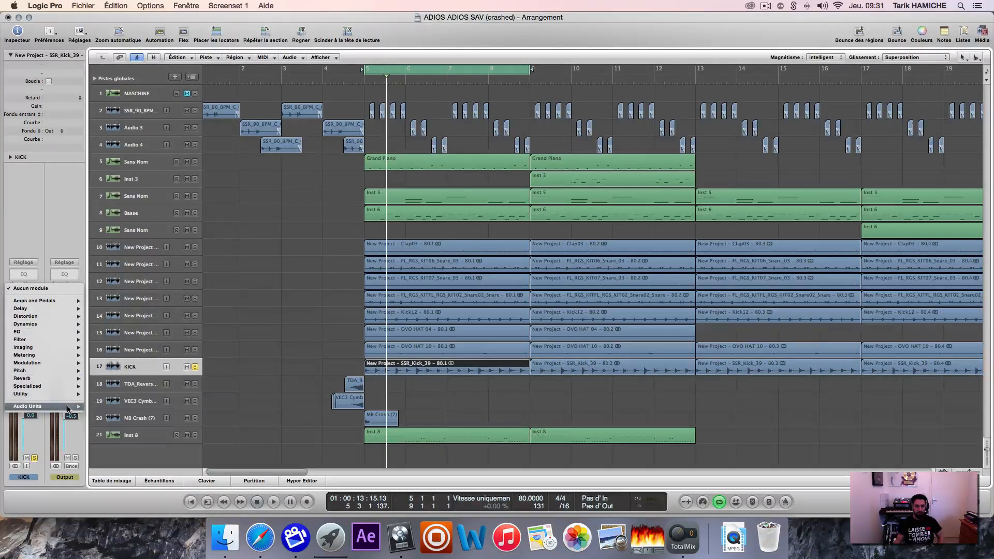
{"action": "mouse_move", "coordinate": [44, 406]}
{"action": "mouse_move", "coordinate": [155, 430]}
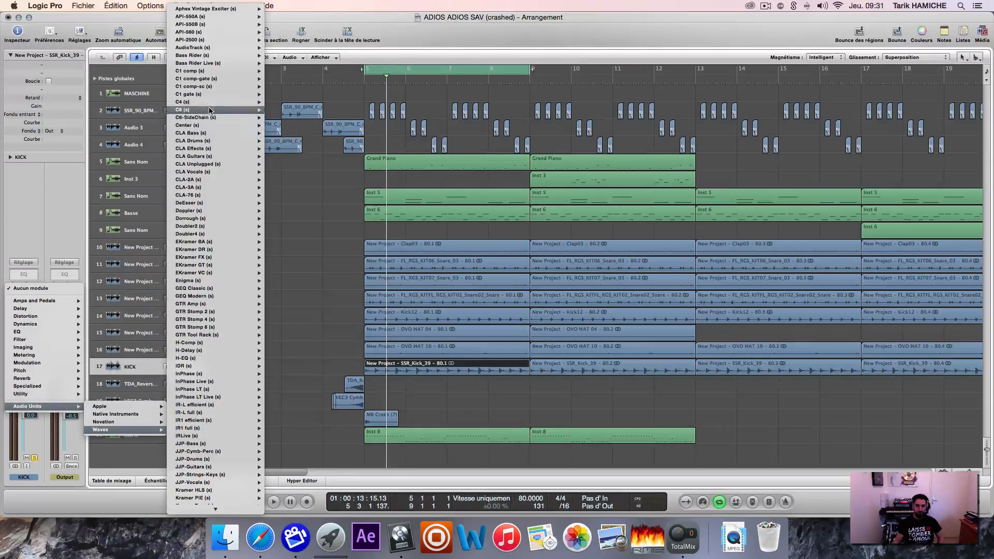
{"action": "mouse_move", "coordinate": [215, 180]}
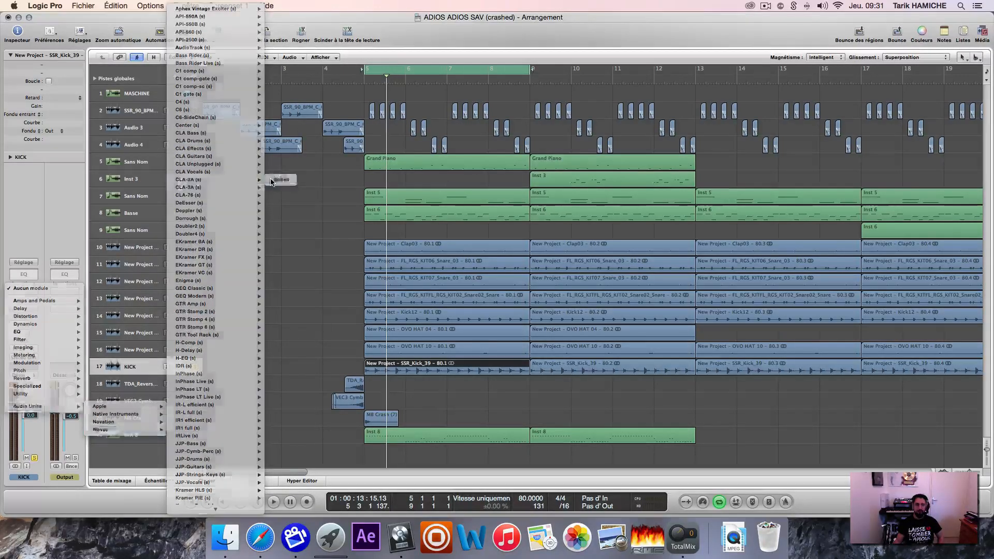
{"action": "left_click", "coordinate": [277, 182]}
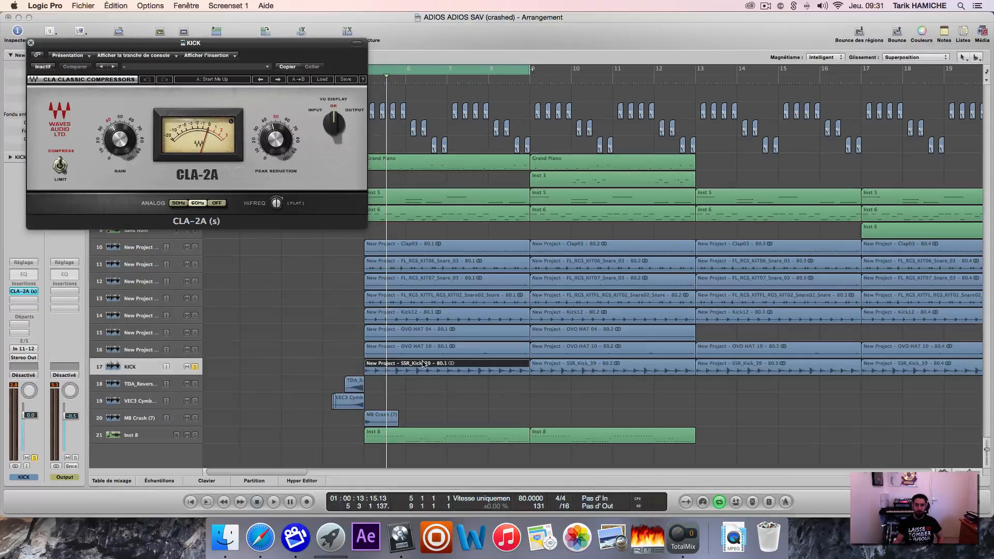
Step: Open the first SSR_Kick_39 region in the sample editor and enlarge its waveform display
{"action": "double_click", "coordinate": [455, 367]}
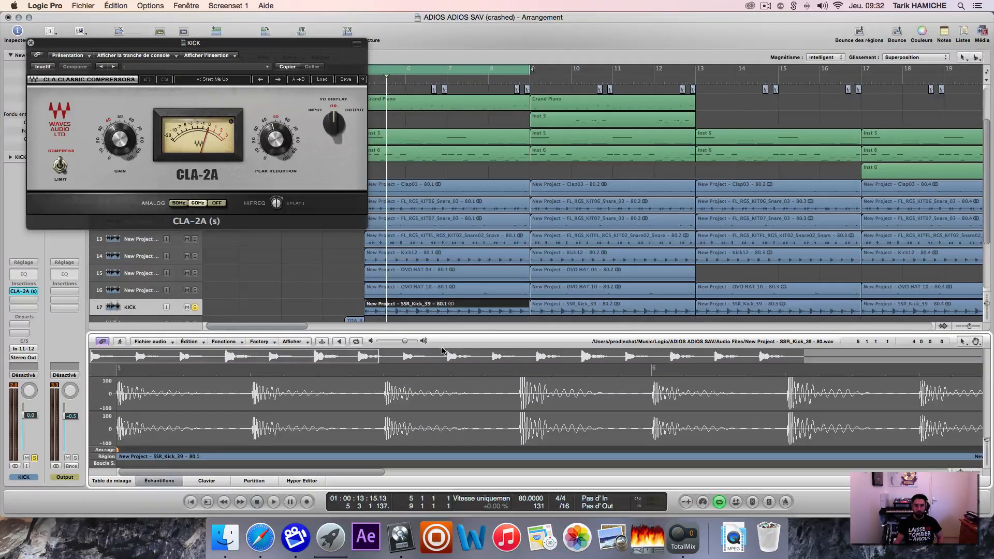
{"action": "left_click_drag", "start_coordinate": [439, 331], "coordinate": [435, 208]}
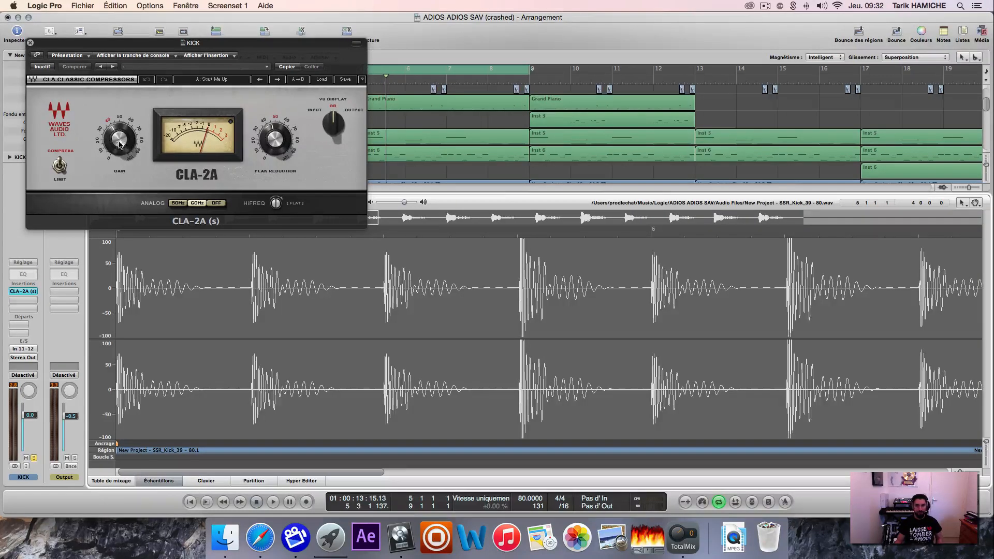
Step: Lower the CLA-2A gain to about 33 and play the kick to check the compression
{"action": "left_click_drag", "start_coordinate": [120, 158], "coordinate": [120, 153]}
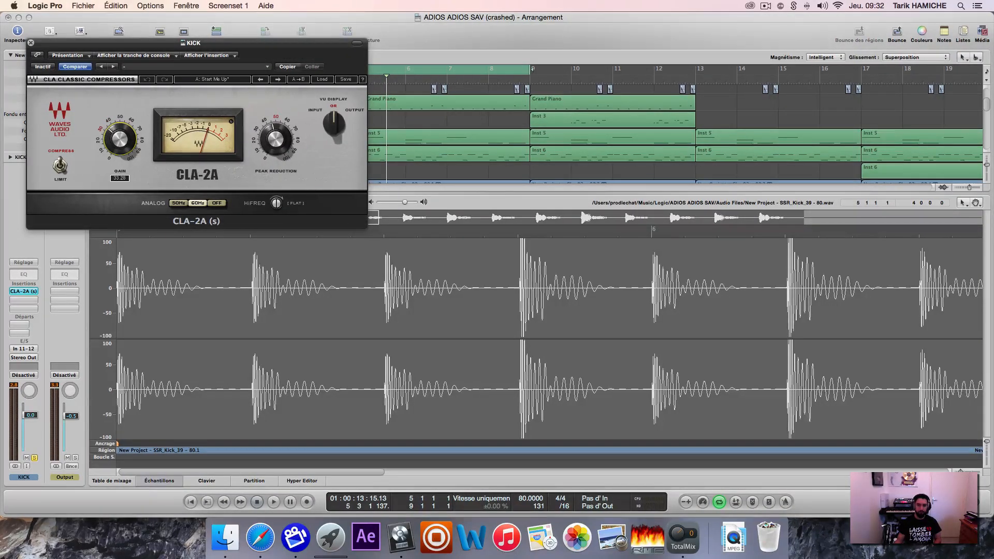
{"action": "key", "text": "space"}
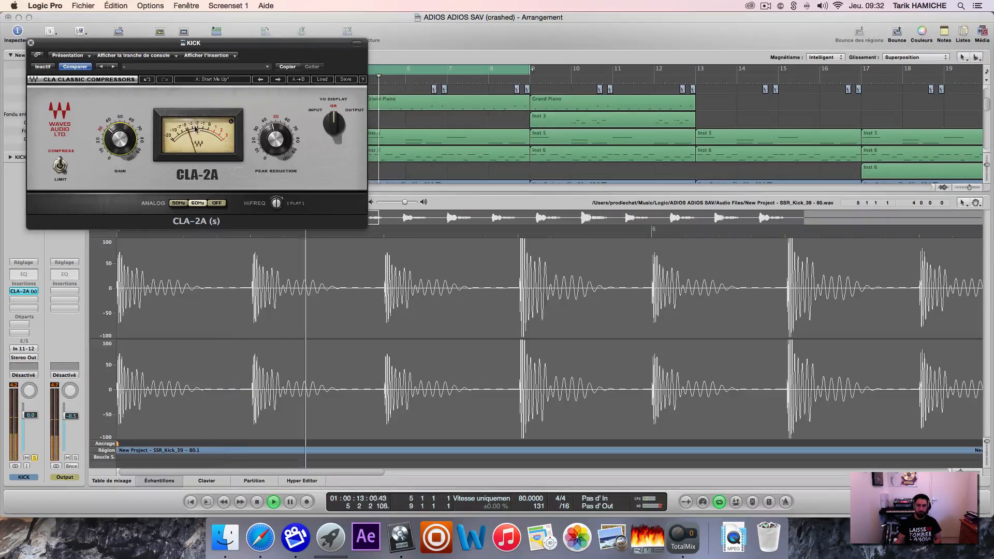
{"action": "key", "text": "space"}
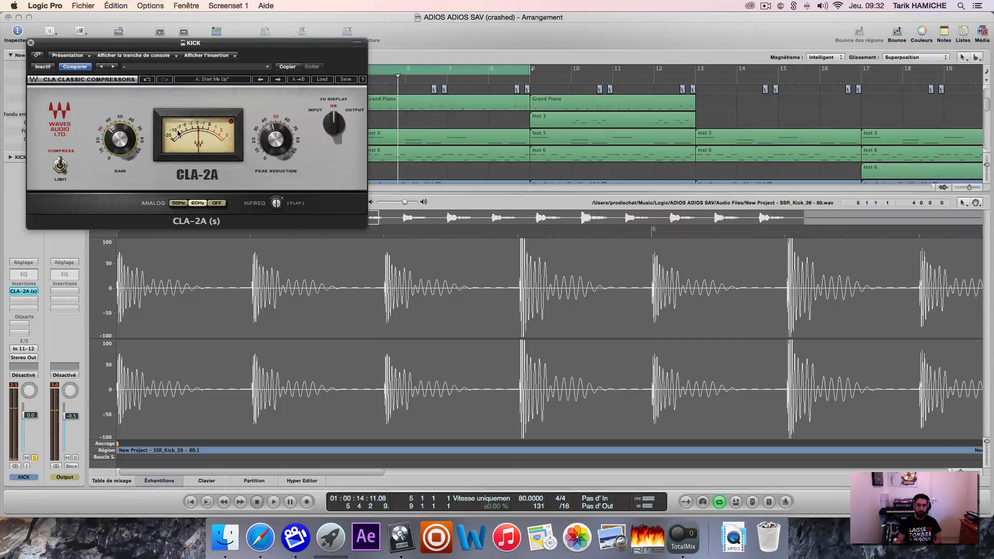
{"action": "key", "text": "space"}
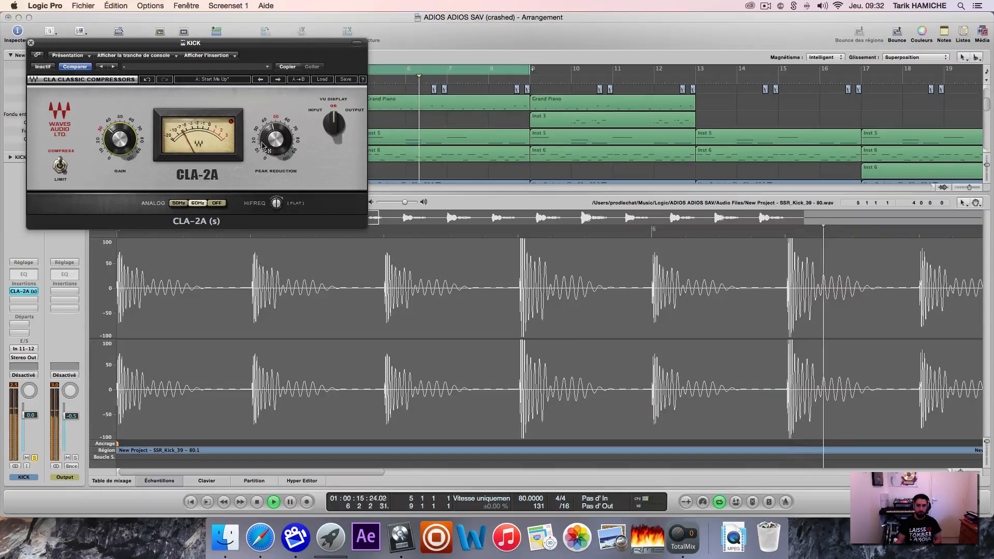
{"action": "key", "text": "space"}
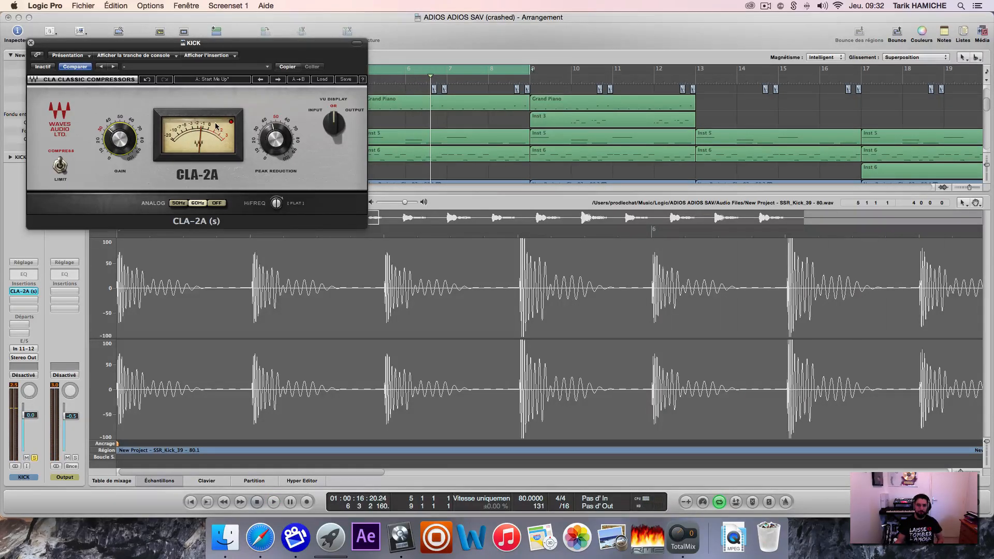
Step: Set the CLA-2A peak reduction to 41.20 while listening to the kick loop
{"action": "left_click", "coordinate": [275, 149]}
{"action": "key", "text": "space"}
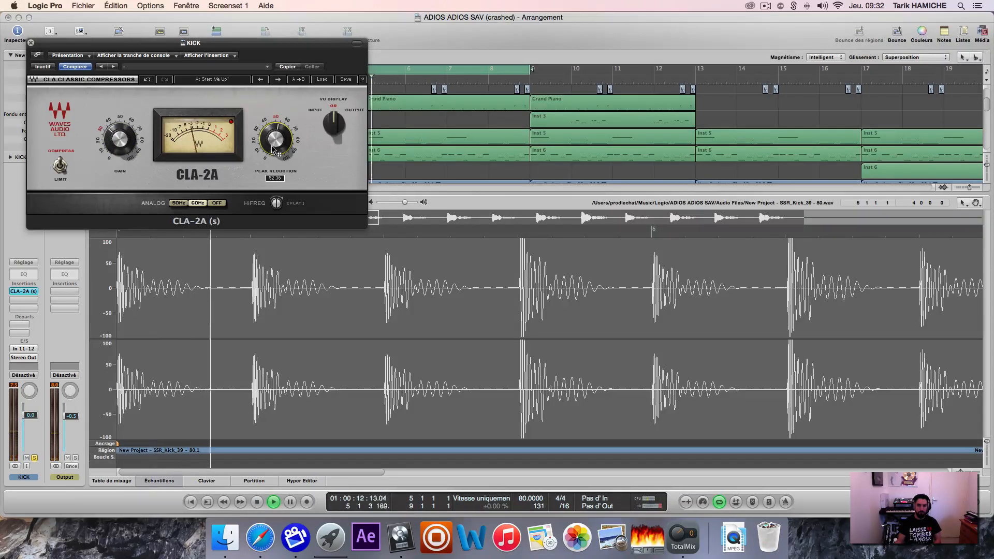
{"action": "left_click_drag", "start_coordinate": [276, 149], "coordinate": [275, 166]}
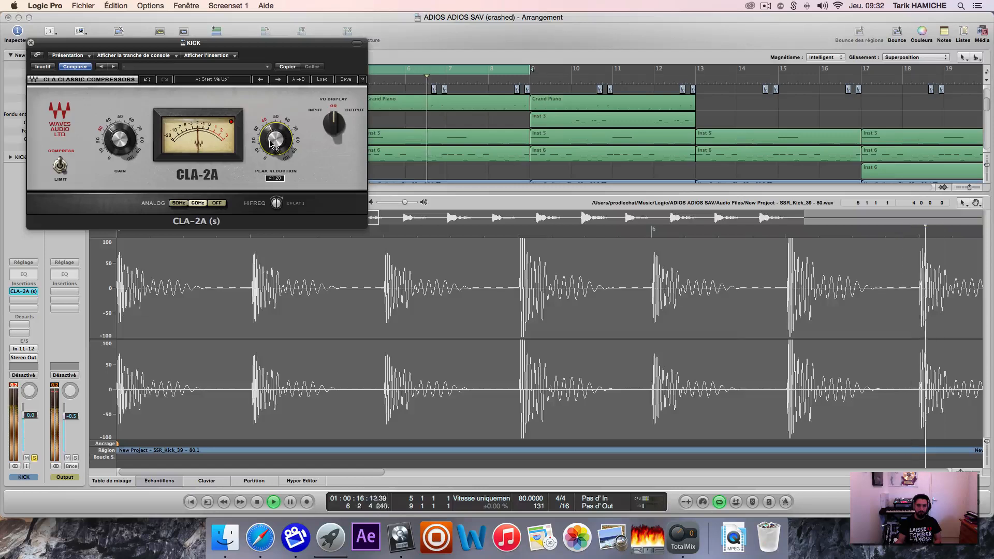
{"action": "key", "text": "space"}
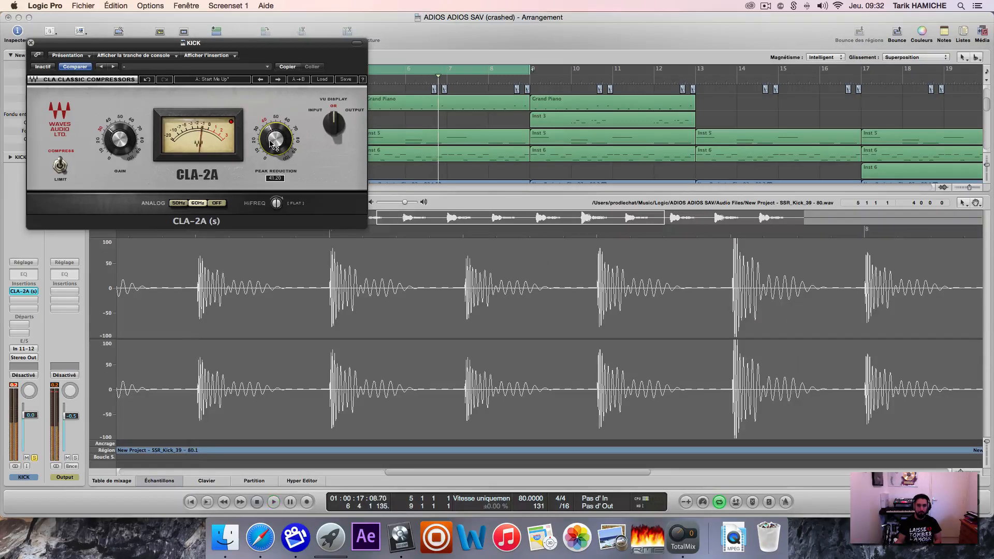
Step: Fine-tune the CLA-2A gain to 33.48 while the kick loop plays
{"action": "left_click", "coordinate": [126, 143]}
{"action": "key", "text": "space"}
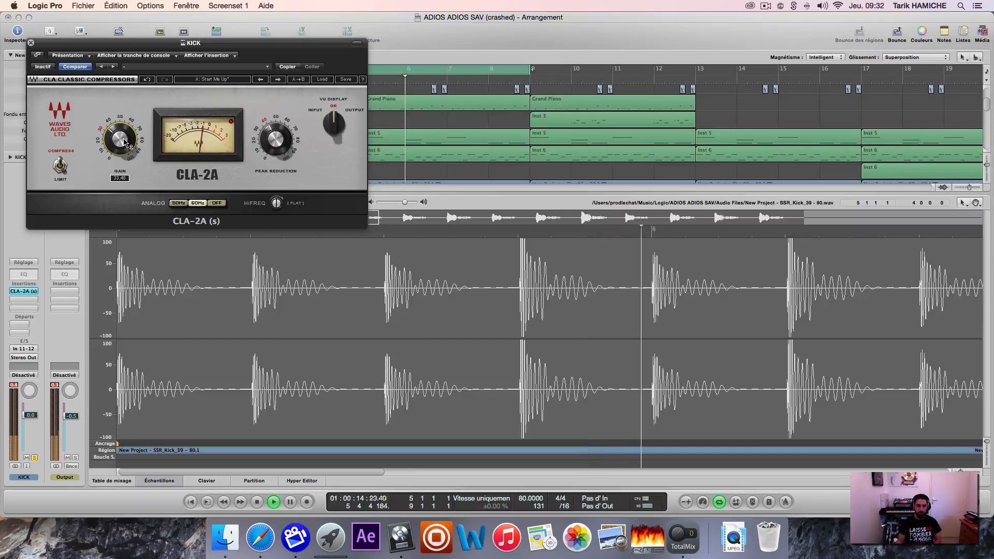
{"action": "key", "text": "space"}
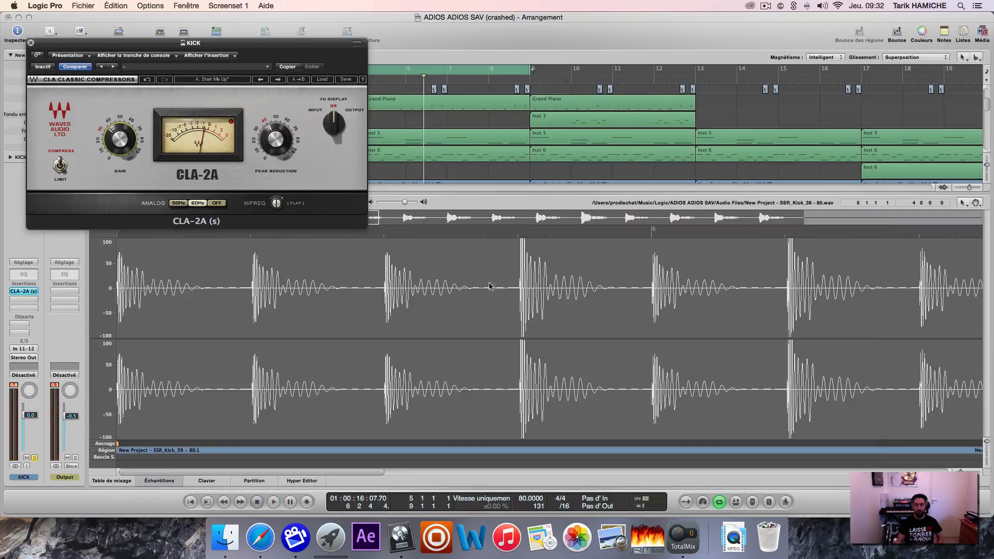
Step: Examine the louder kick hits in the waveform against the quieter ones
{"action": "left_click_drag", "start_coordinate": [511, 288], "coordinate": [607, 294]}
{"action": "left_click_drag", "start_coordinate": [777, 295], "coordinate": [876, 291]}
{"action": "left_click", "coordinate": [477, 304]}
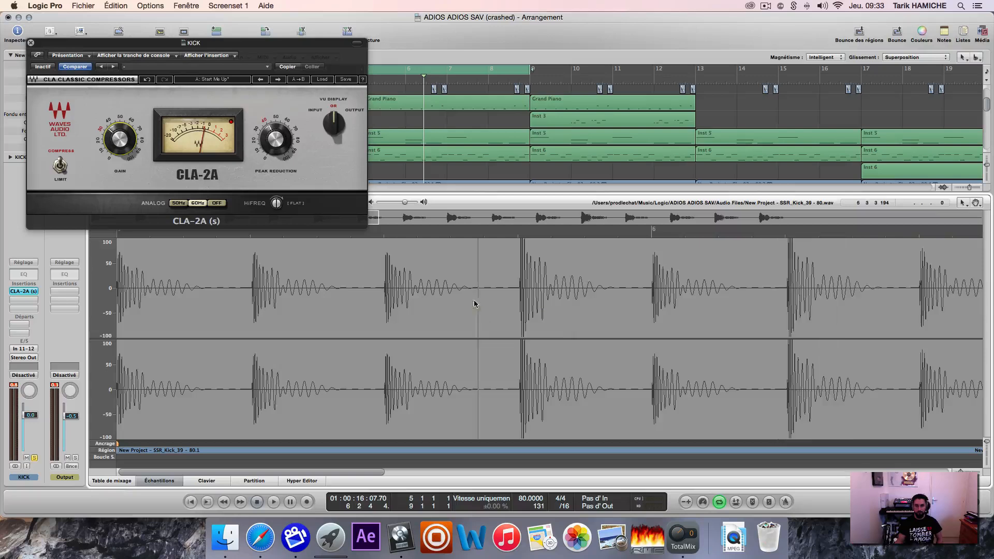
Step: Move the compressor window clear of the timeline and shorten the loop range to the first half of bar 5
{"action": "left_click_drag", "start_coordinate": [240, 39], "coordinate": [684, 175]}
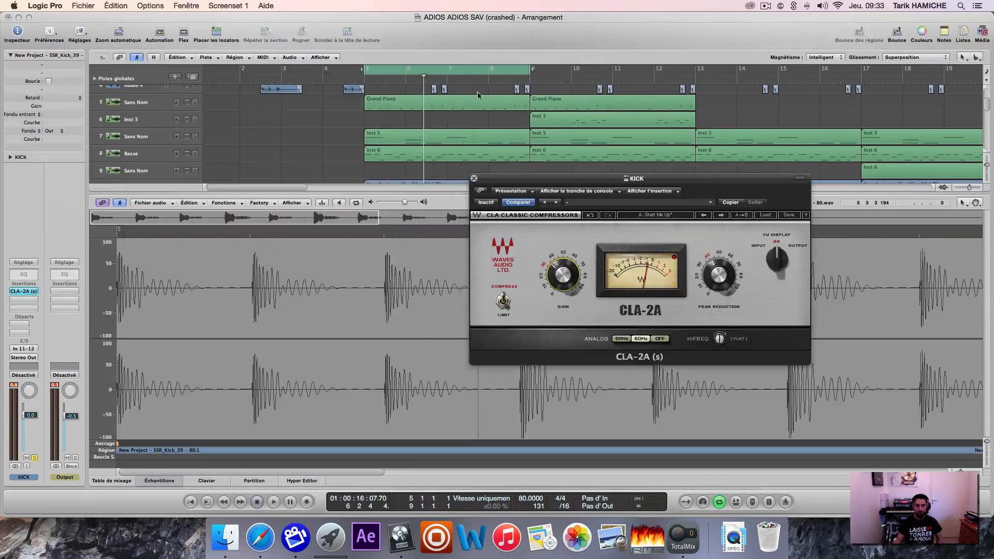
{"action": "left_click", "coordinate": [385, 70]}
{"action": "left_click_drag", "start_coordinate": [529, 70], "coordinate": [386, 70]}
Step: Play the short loop and compare the kick with the CLA-2A bypassed and active
{"action": "key", "text": "space"}
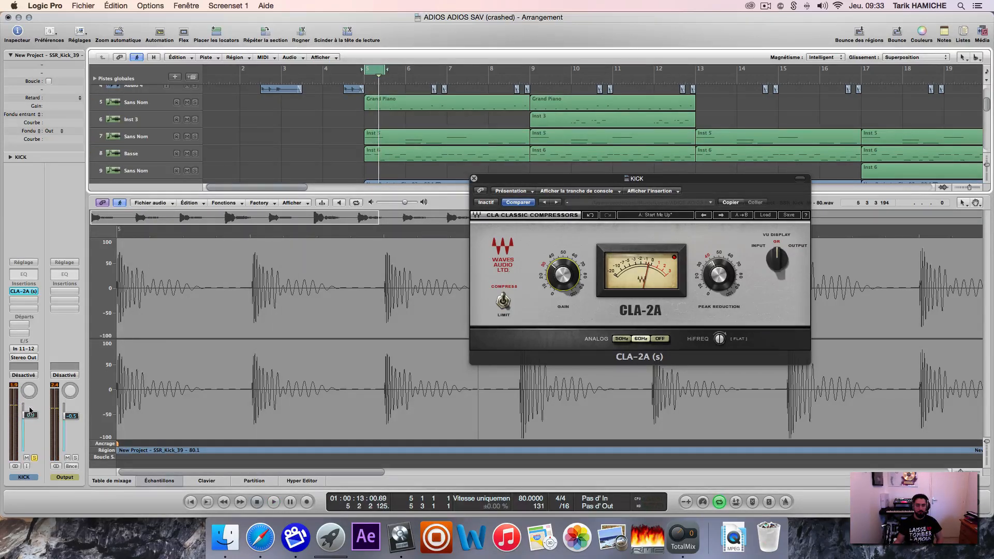
{"action": "left_click", "coordinate": [486, 203]}
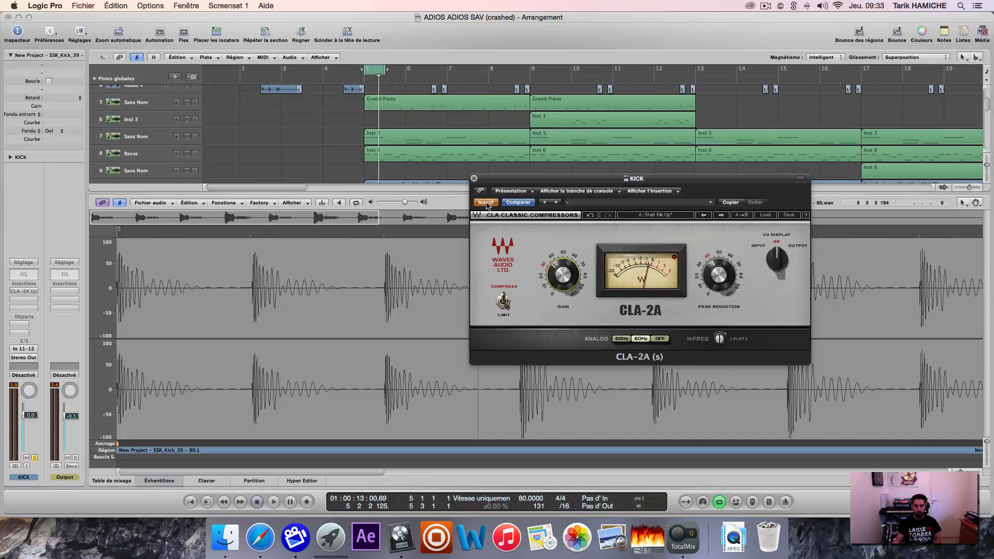
{"action": "left_click", "coordinate": [486, 203]}
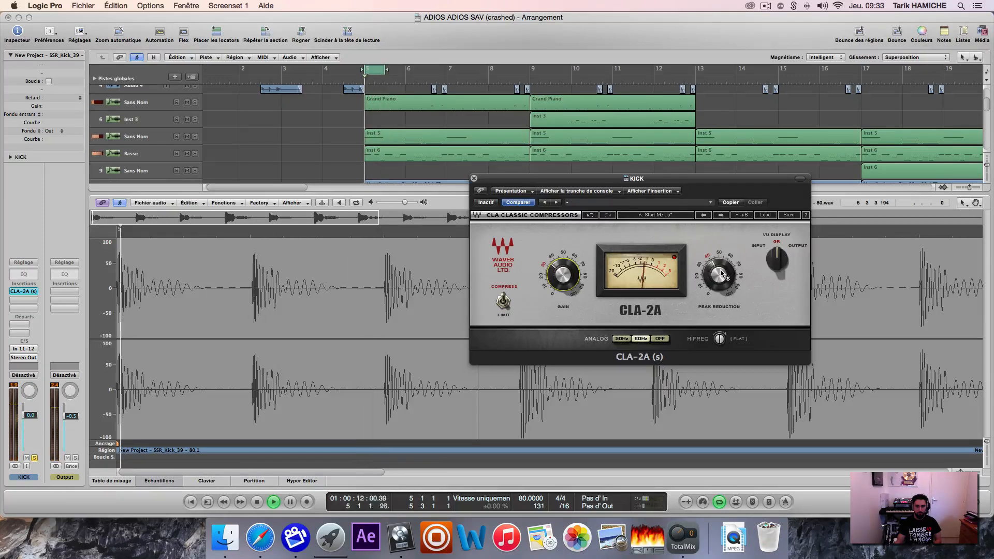
Step: Replay the short kick loop with the CLA-2A bypassed to judge its peak reduction, and reactivate the compressor
{"action": "key", "text": "space"}
{"action": "key", "text": "space"}
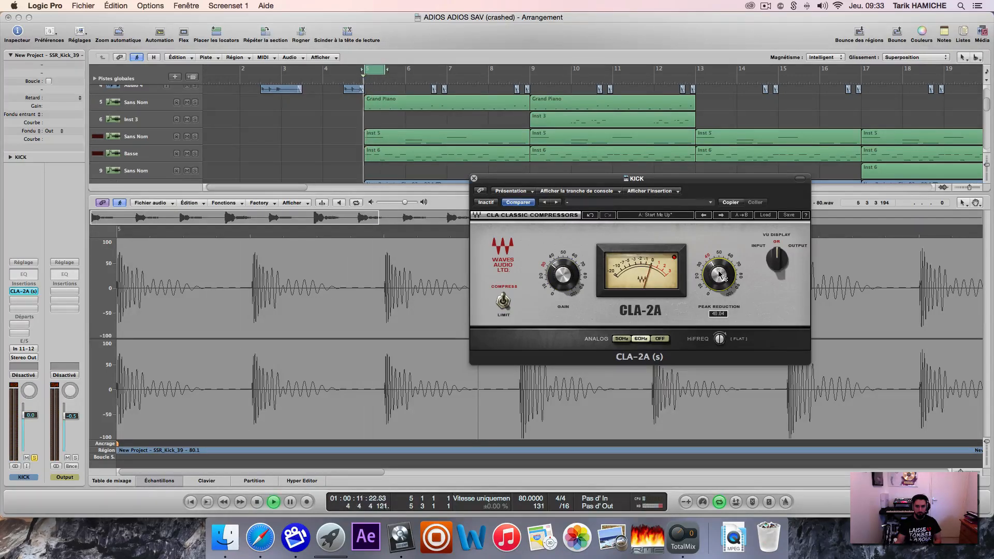
{"action": "key", "text": "space"}
{"action": "left_click", "coordinate": [487, 203]}
{"action": "key", "text": "space"}
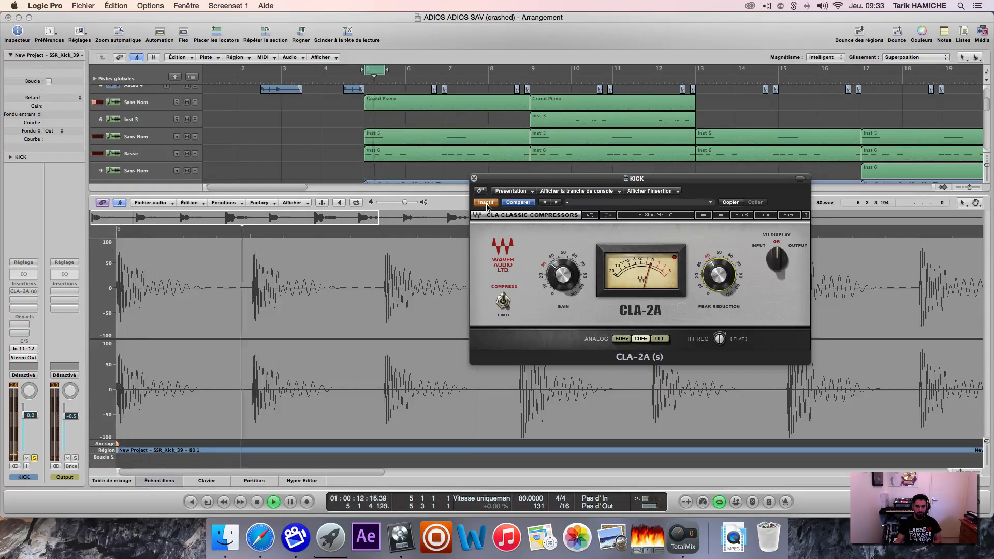
{"action": "key", "text": "space"}
{"action": "left_click", "coordinate": [487, 203]}
Step: Fine-tune the CLA-2A gain to 34.37 and the peak reduction to 38.84 while auditioning the kick loop
{"action": "left_click_drag", "start_coordinate": [564, 275], "coordinate": [564, 274]}
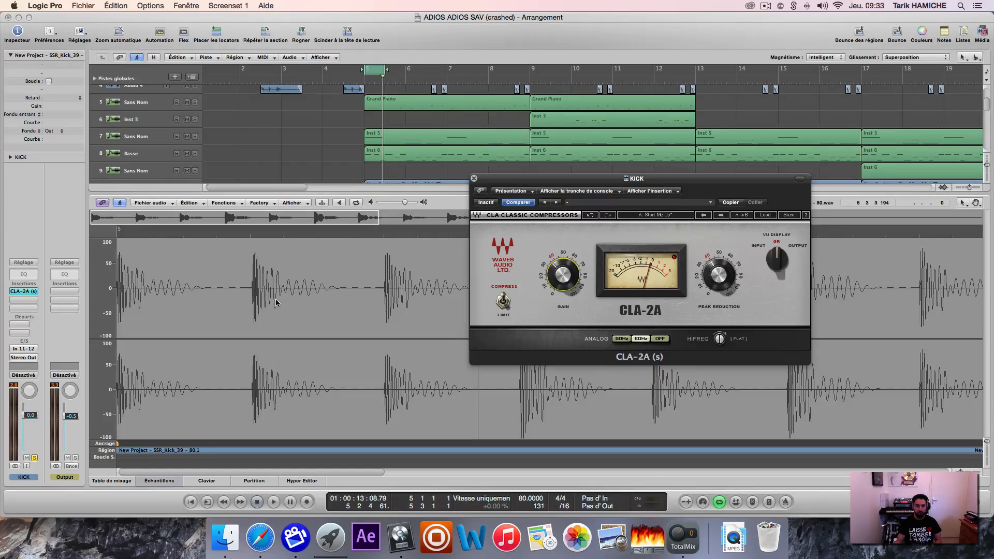
{"action": "key", "text": "space"}
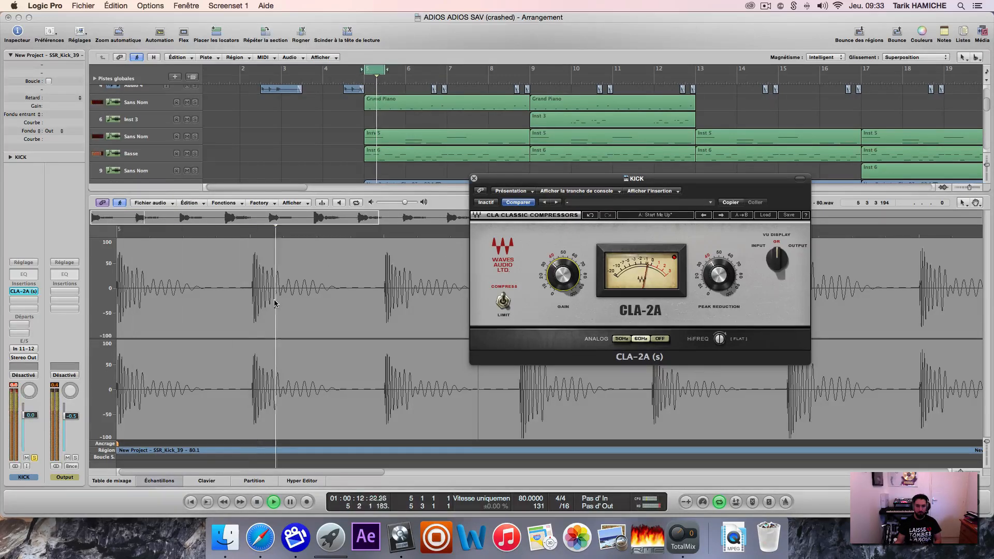
{"action": "key", "text": "space"}
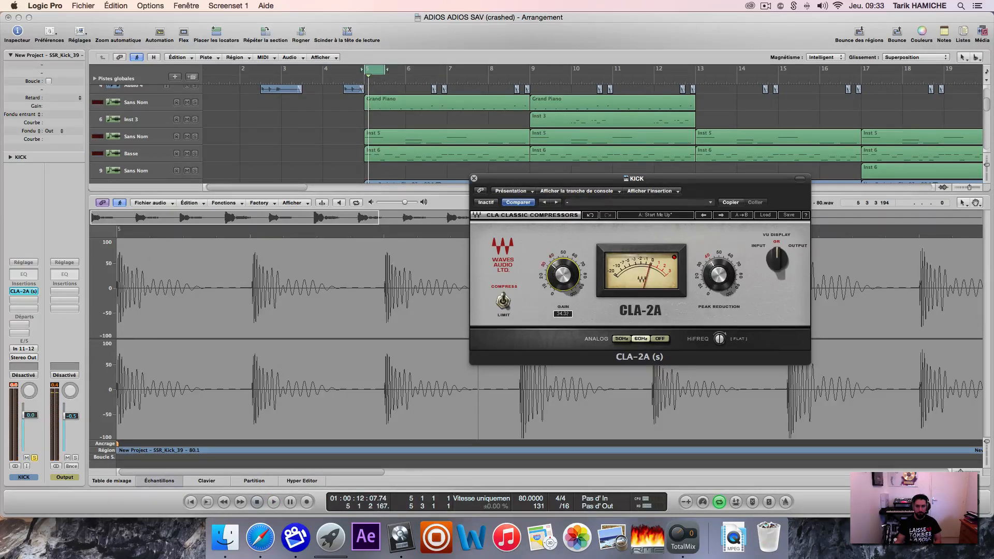
{"action": "left_click", "coordinate": [716, 274]}
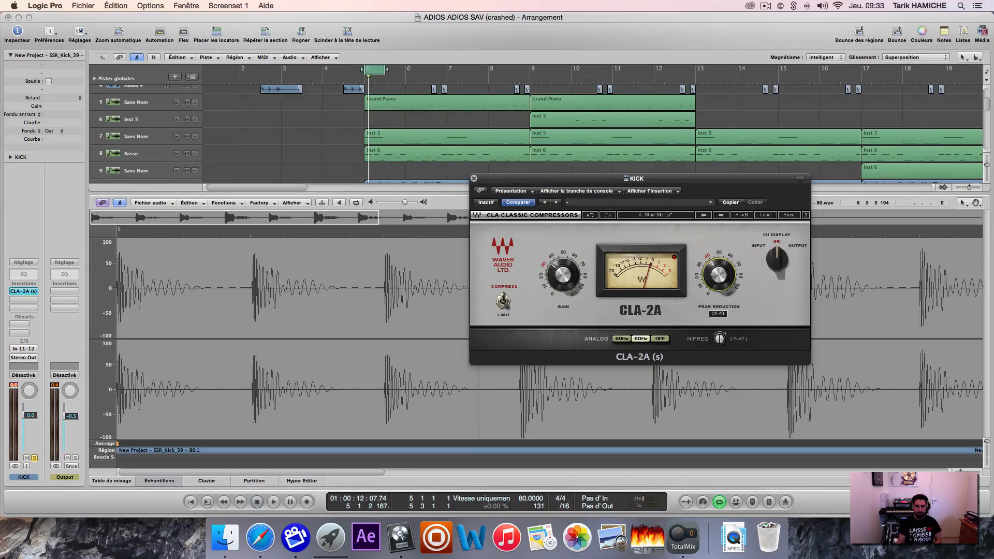
{"action": "key", "text": "space"}
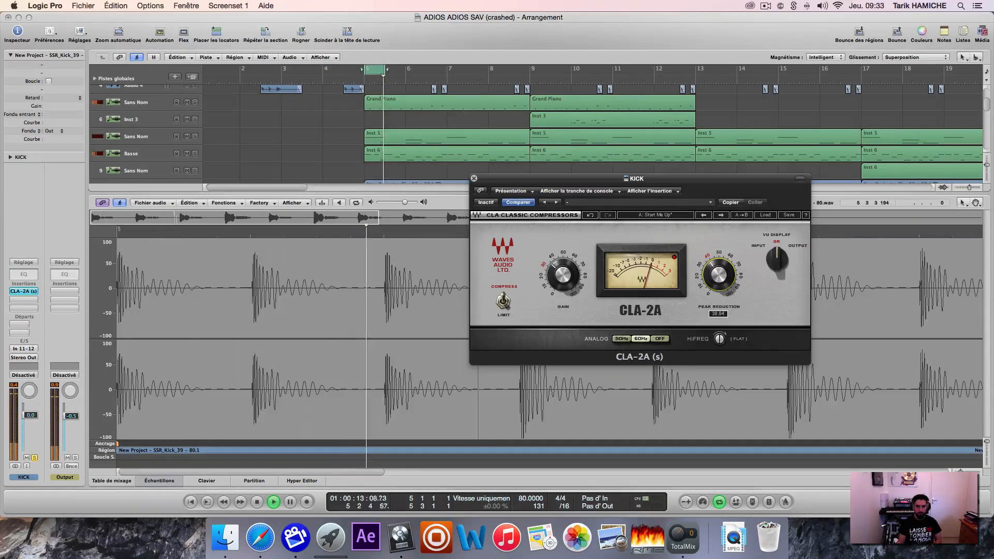
Step: Compare the playing kick with and without the newly adjusted CLA-2A, and stop playback
{"action": "left_click", "coordinate": [486, 202]}
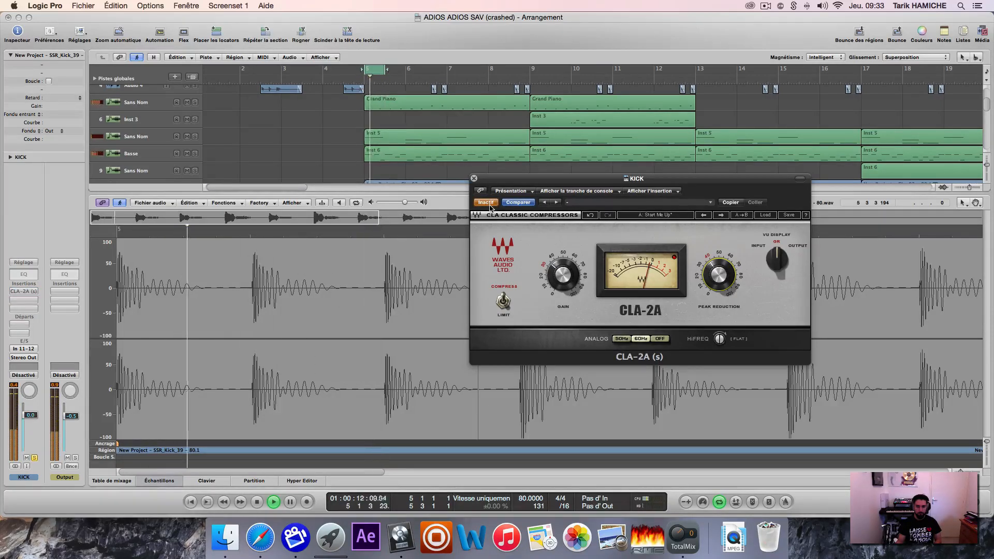
{"action": "left_click", "coordinate": [486, 203]}
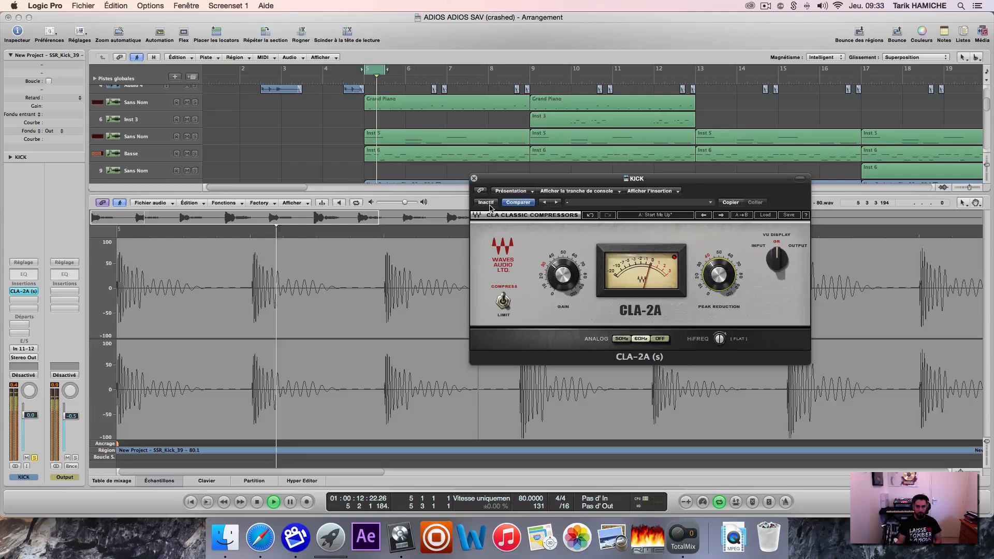
{"action": "key", "text": "space"}
Step: Close the compressor window and the sample editor, and unsolo the KICK track
{"action": "left_click", "coordinate": [473, 178]}
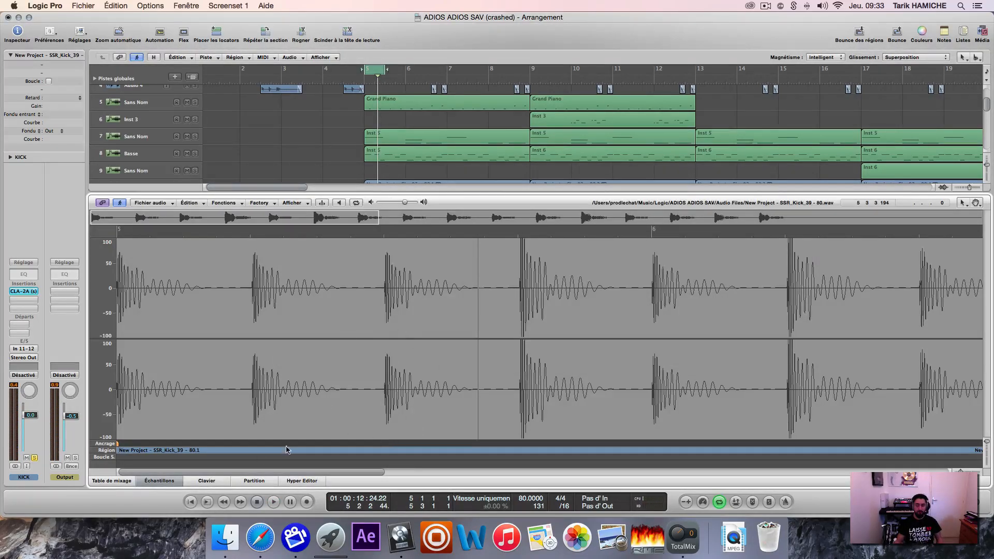
{"action": "left_click", "coordinate": [178, 479]}
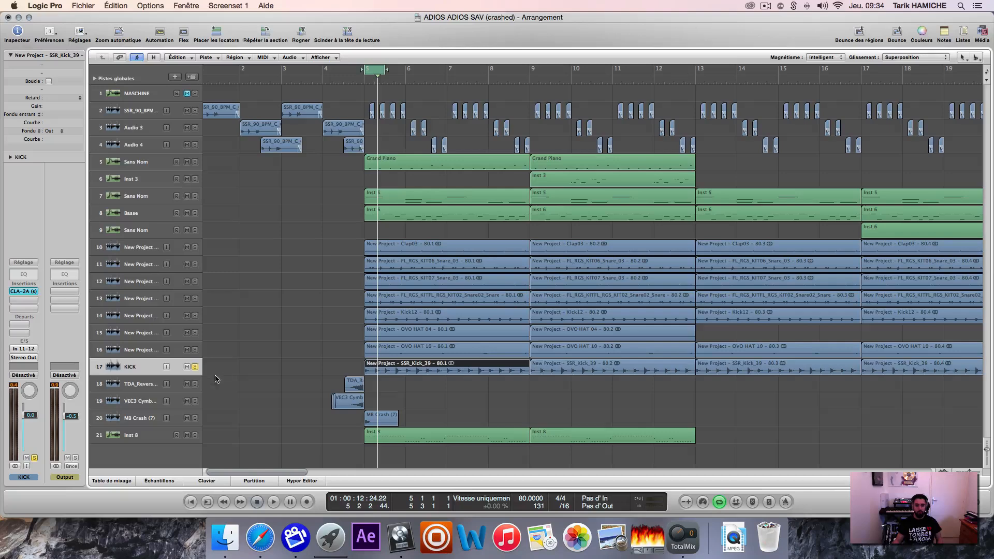
{"action": "left_click", "coordinate": [194, 367]}
{"action": "scroll", "coordinate": [318, 152], "scroll_direction": "right", "scroll_amount": 5}
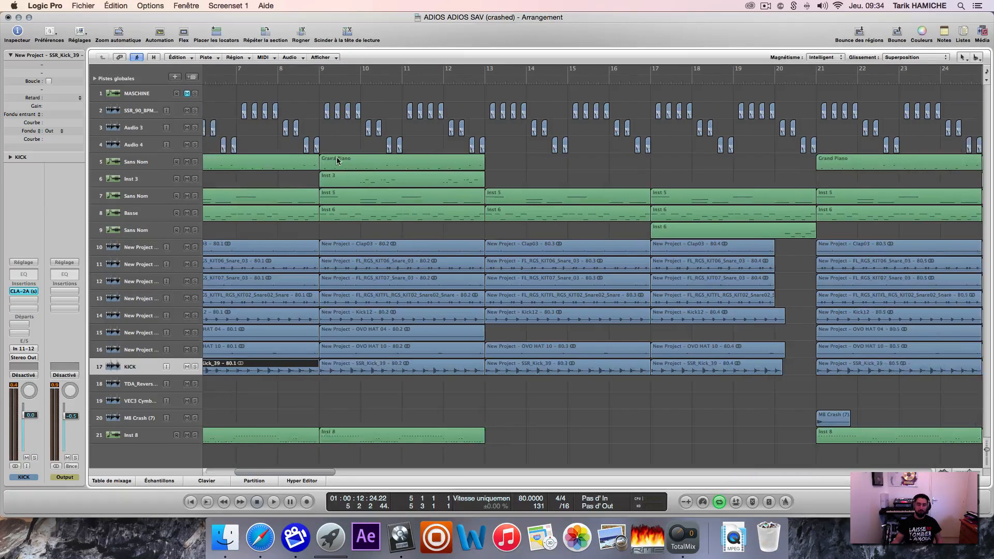
Step: Solo the Inst 8 track and set the cycle range from bar 5 to bar 9 for playback
{"action": "left_click", "coordinate": [260, 73]}
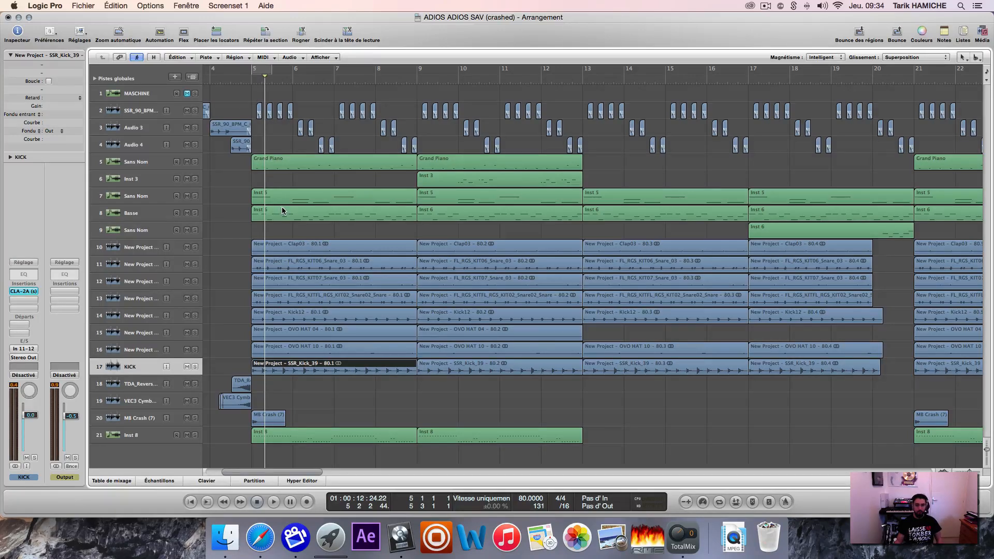
{"action": "left_click", "coordinate": [166, 201]}
{"action": "left_click", "coordinate": [171, 207]}
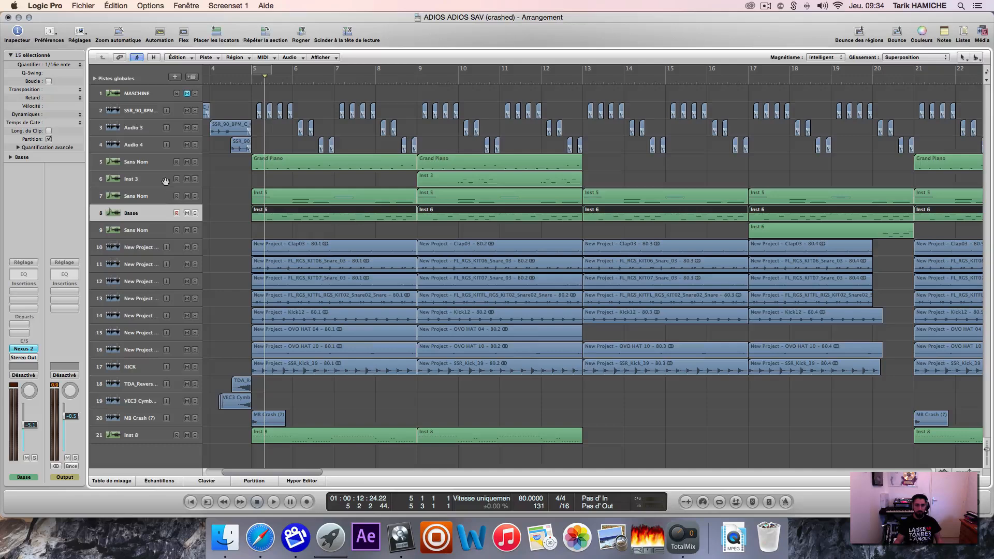
{"action": "scroll", "coordinate": [443, 173], "scroll_direction": "left", "scroll_amount": 2}
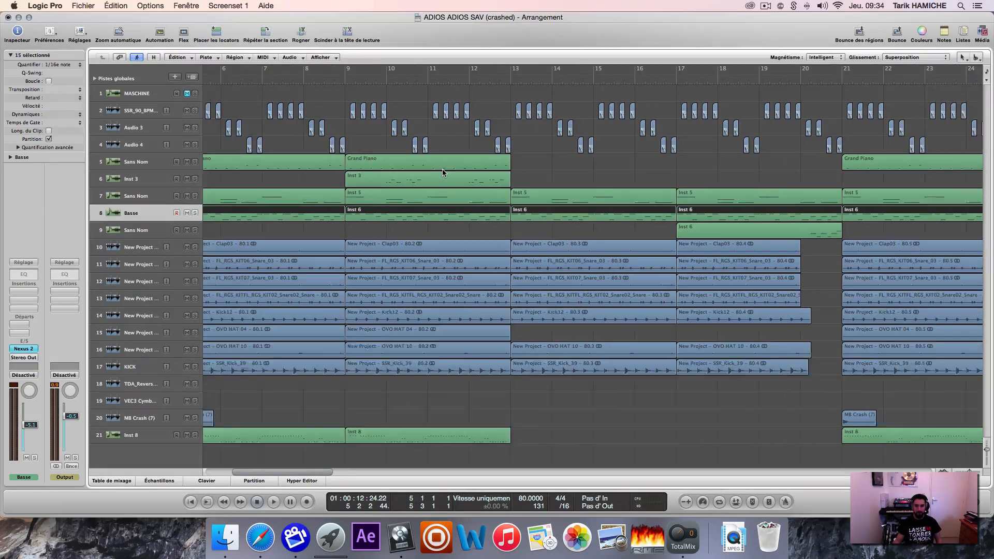
{"action": "left_click", "coordinate": [148, 164]}
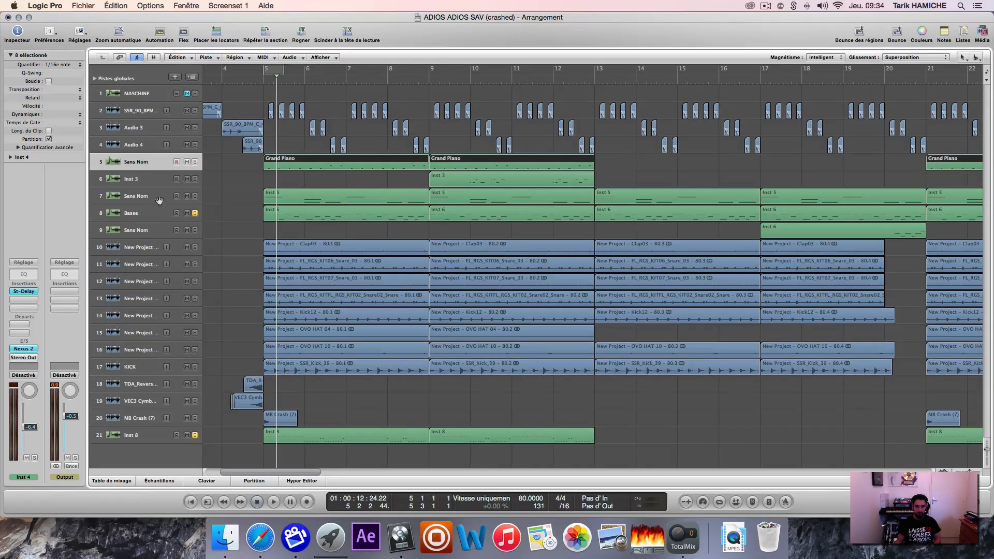
{"action": "left_click_drag", "start_coordinate": [275, 71], "coordinate": [429, 73]}
{"action": "key", "text": "space"}
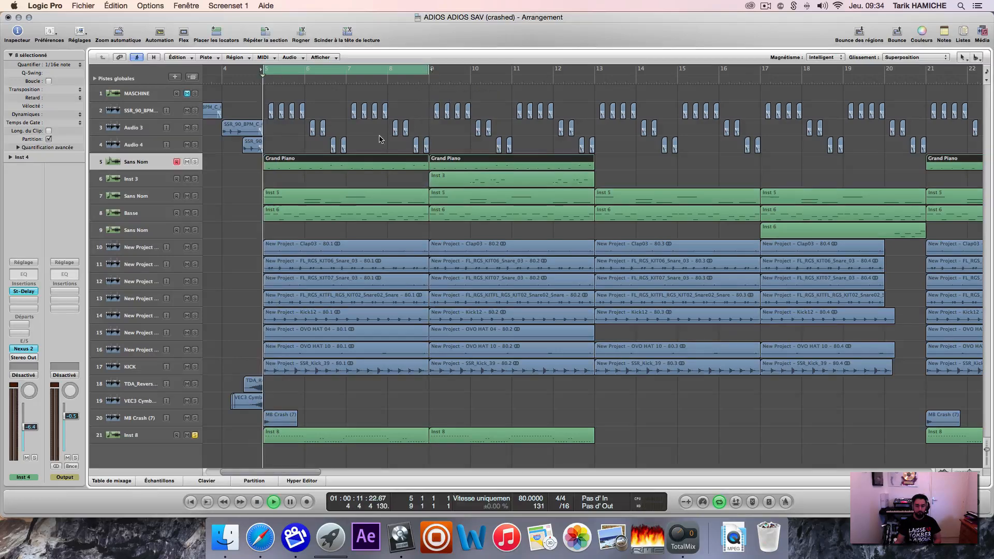
Step: Open the Nexus 2 instrument of the Inst 8 track and move its window clear of the track list
{"action": "left_click", "coordinate": [141, 435]}
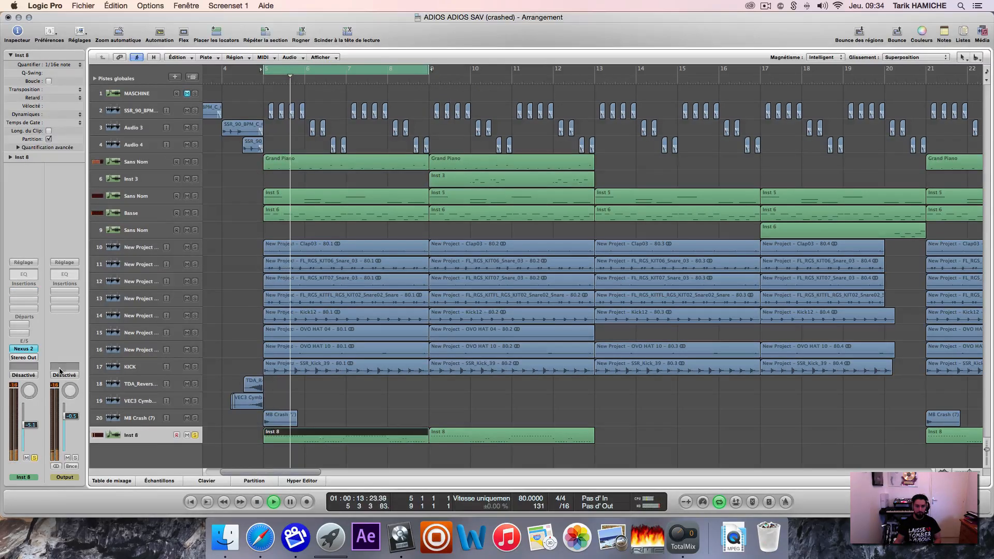
{"action": "left_click", "coordinate": [22, 350]}
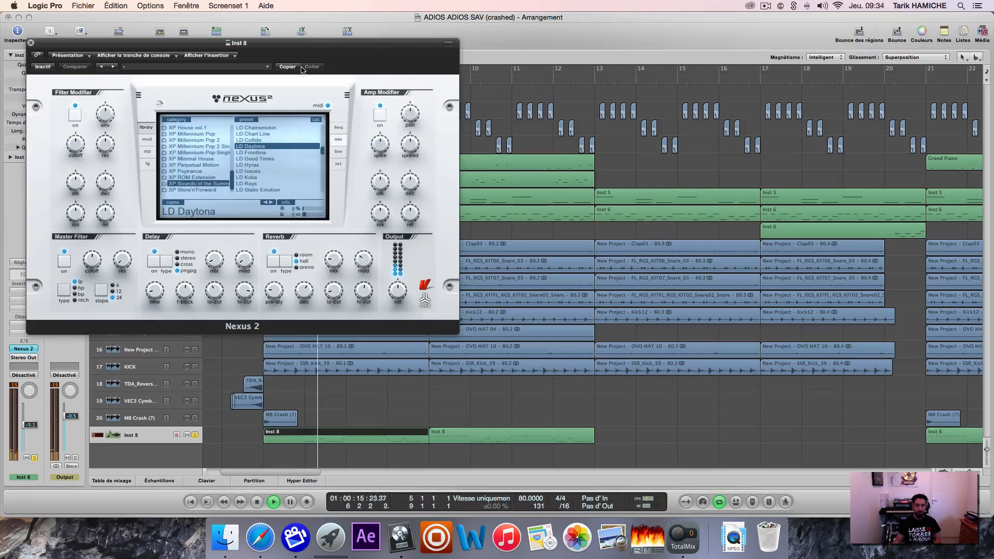
{"action": "left_click_drag", "start_coordinate": [245, 38], "coordinate": [524, 49]}
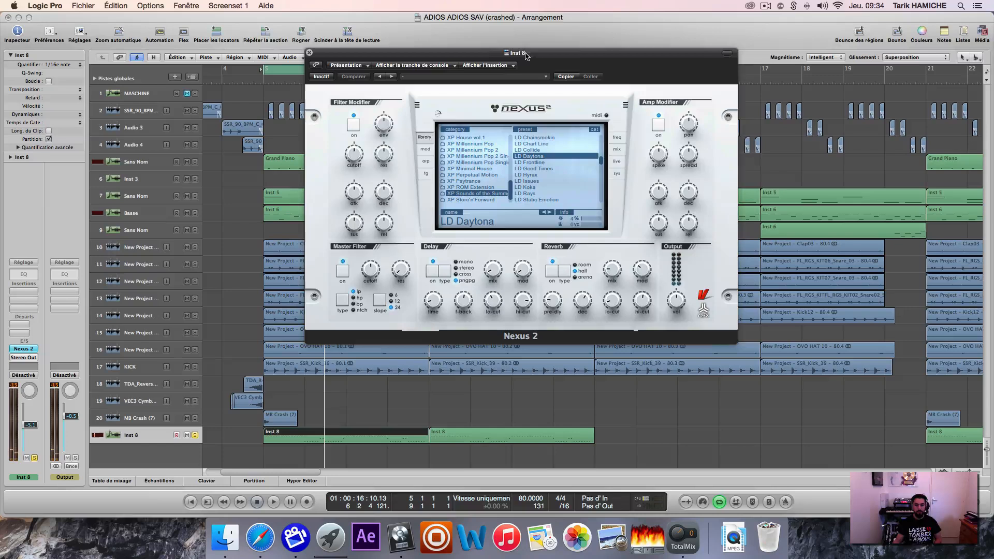
Step: Switch off the delay and reverb of the LD Daytona preset in Nexus 2 and audition the dry lead
{"action": "left_click", "coordinate": [554, 272]}
{"action": "left_click", "coordinate": [431, 270]}
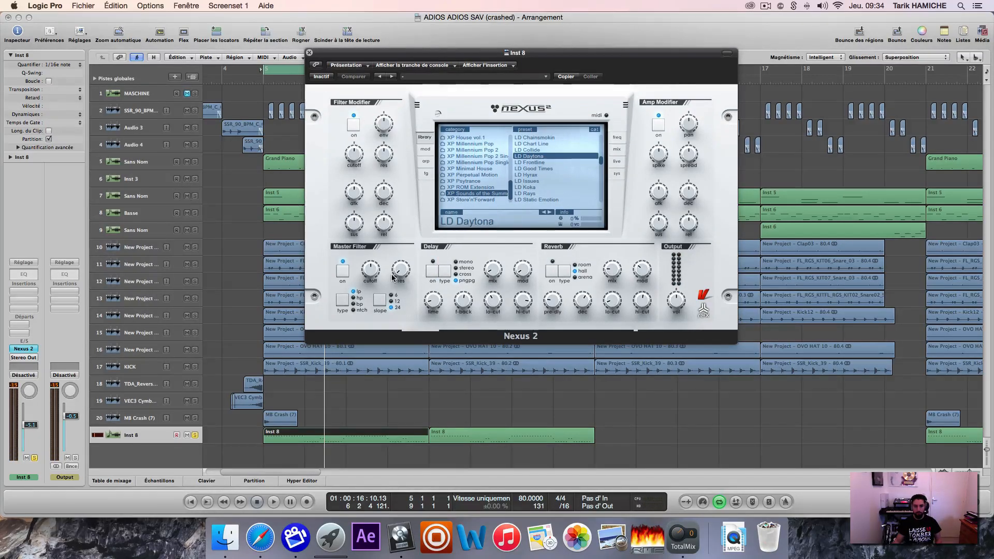
{"action": "key", "text": "space"}
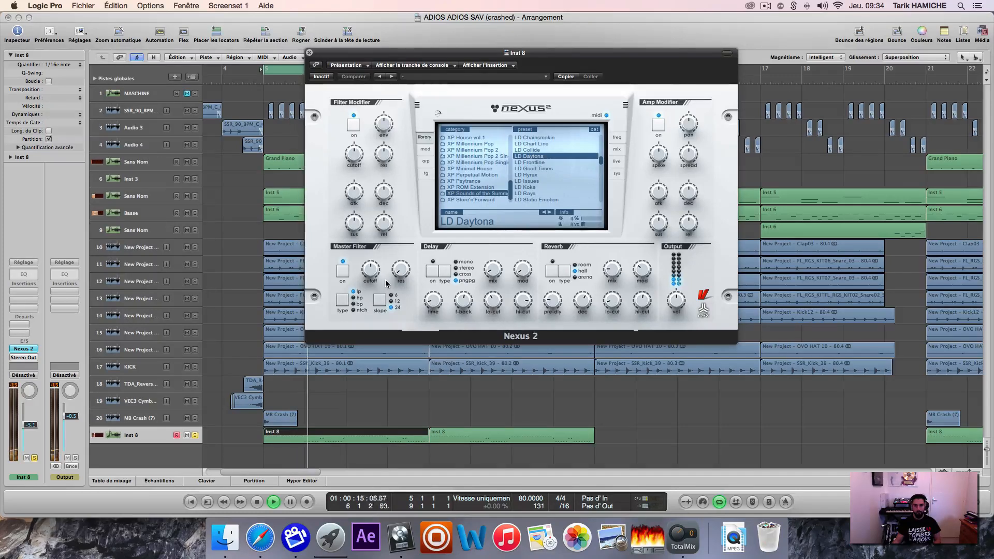
{"action": "key", "text": "space"}
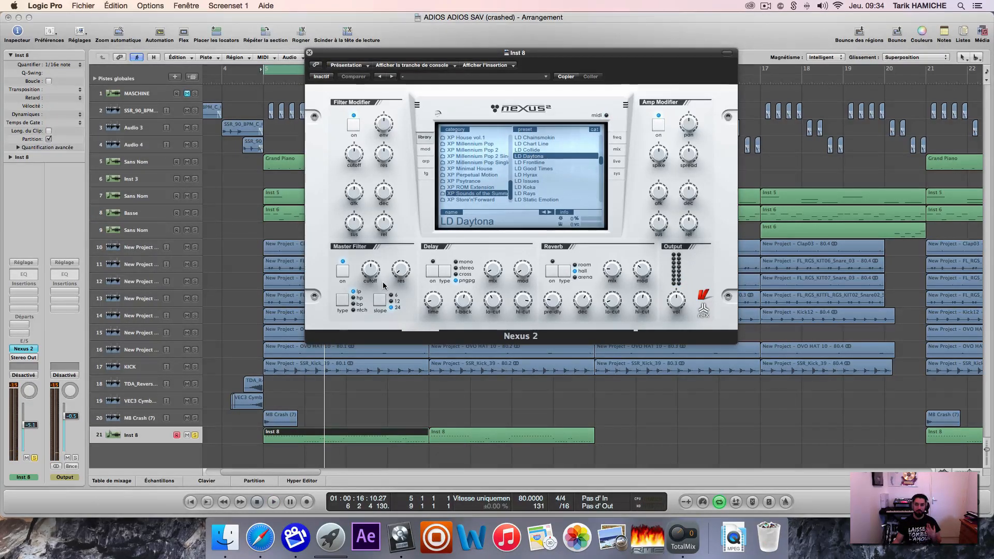
{"action": "key", "text": "space"}
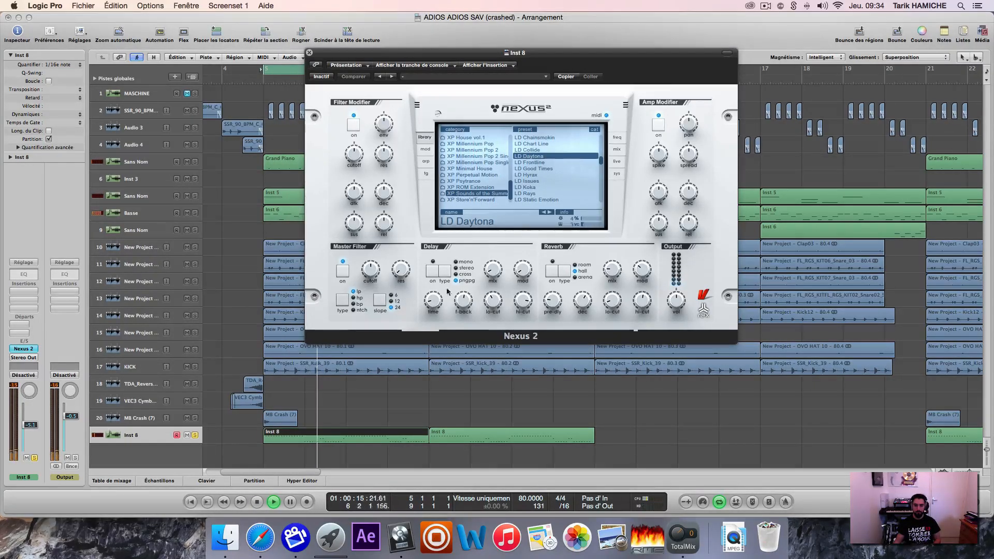
Step: Enable the Nexus 2 delay and reverb for the lead during playback and adjust the reverb mix
{"action": "left_click", "coordinate": [432, 270]}
{"action": "left_click", "coordinate": [553, 271]}
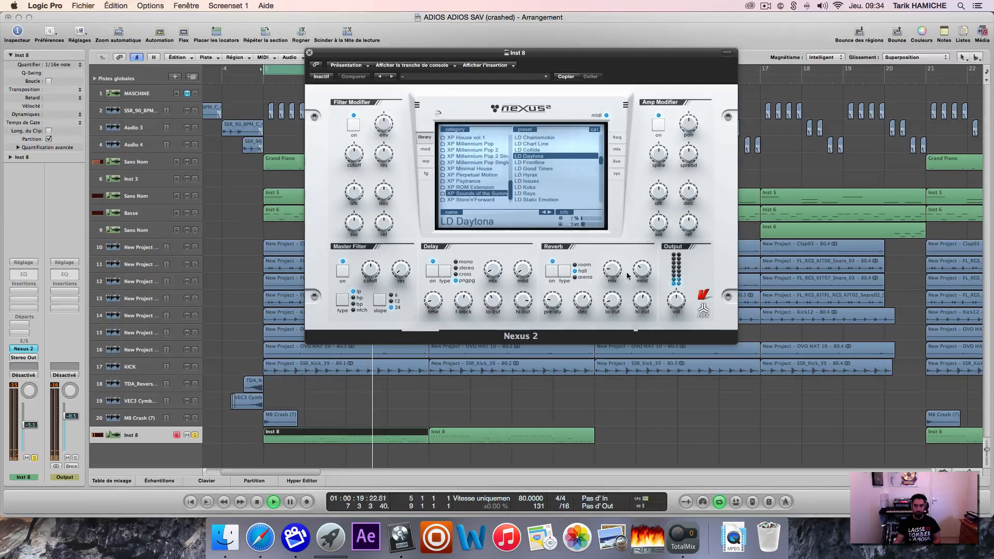
{"action": "left_click_drag", "start_coordinate": [612, 271], "coordinate": [612, 278]}
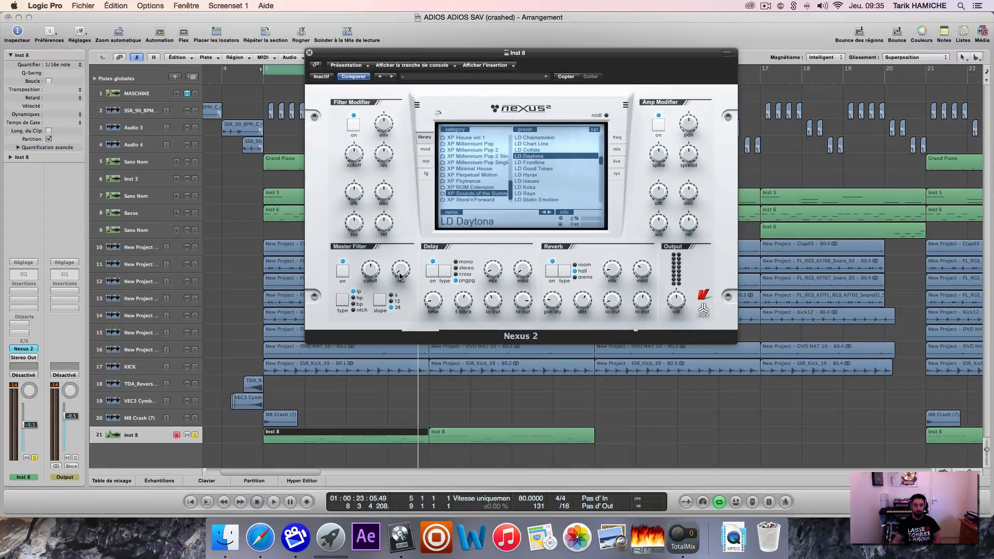
Step: Unsolo Inst 8 and solo the drum tracks 10 to 17 together
{"action": "left_click", "coordinate": [197, 356]}
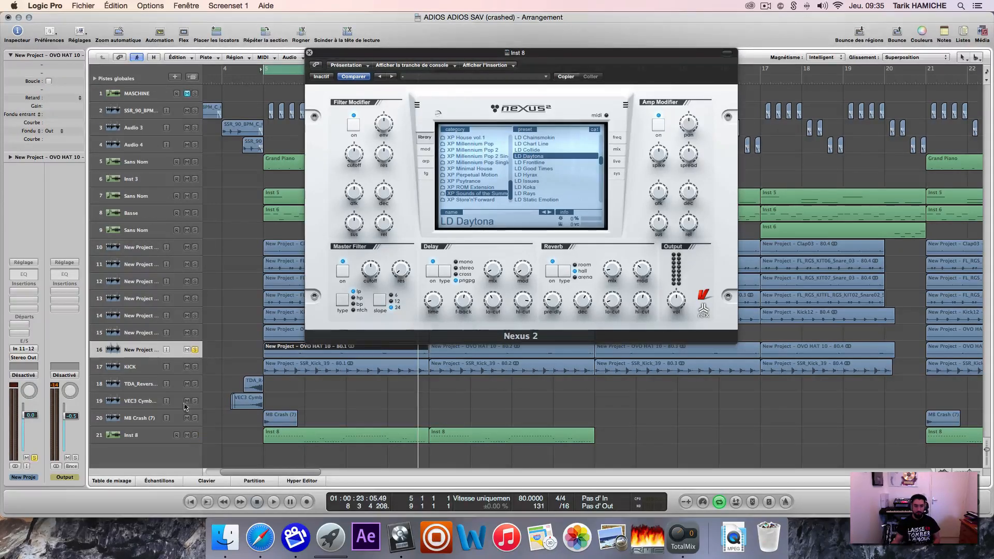
{"action": "key", "text": "space"}
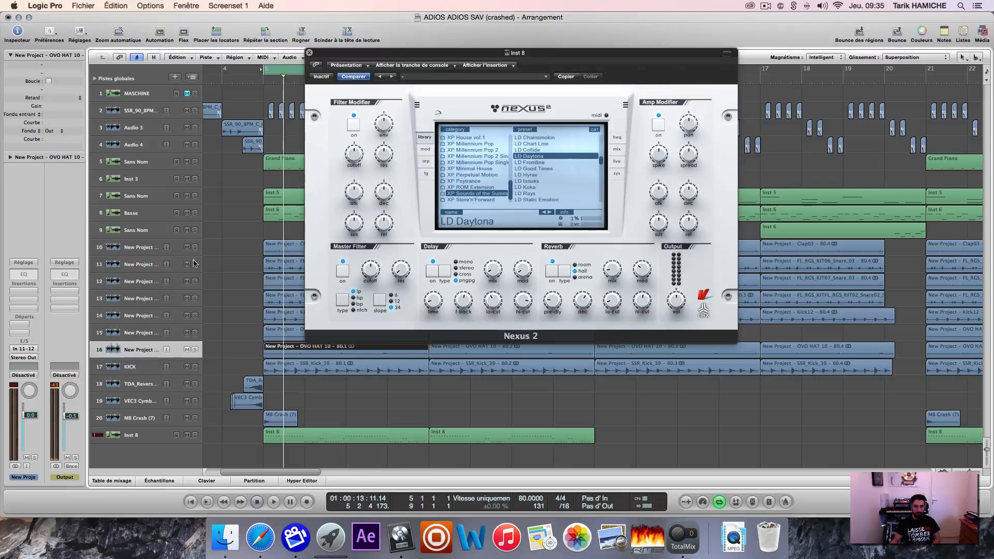
{"action": "left_click_drag", "start_coordinate": [195, 247], "coordinate": [196, 372]}
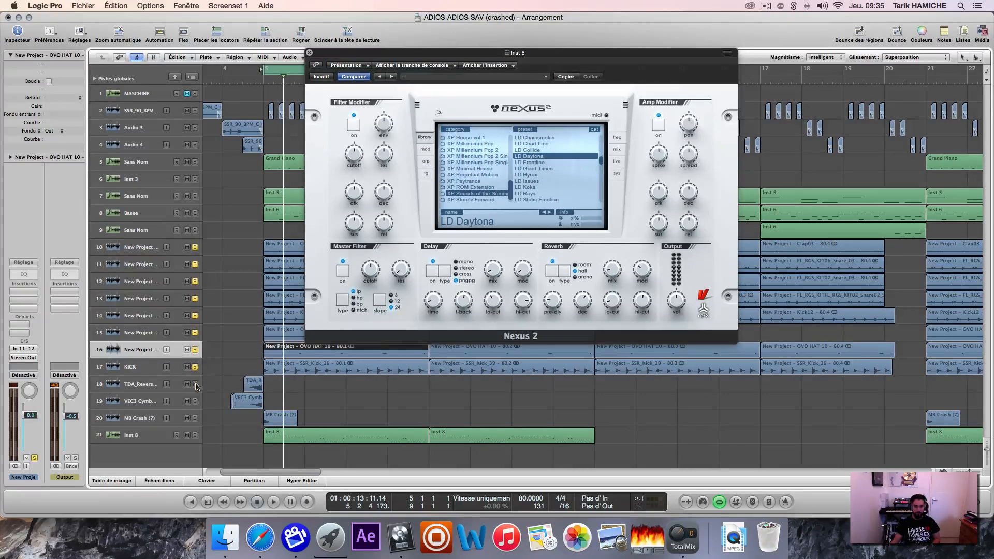
Step: Close Nexus 2, show the mixer and route the outputs of drum channel strips 10 to 17 to Bus 45
{"action": "left_click", "coordinate": [113, 481]}
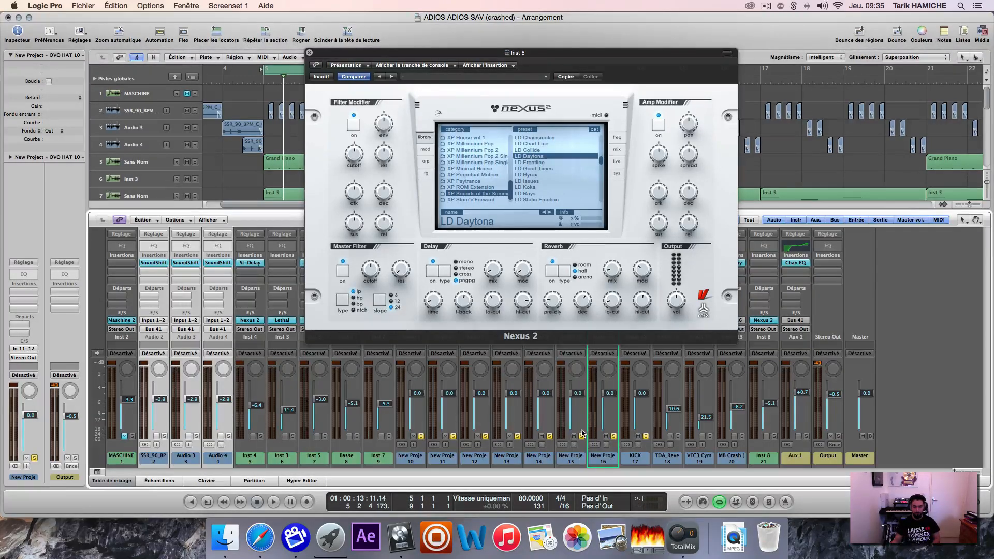
{"action": "left_click", "coordinate": [309, 52]}
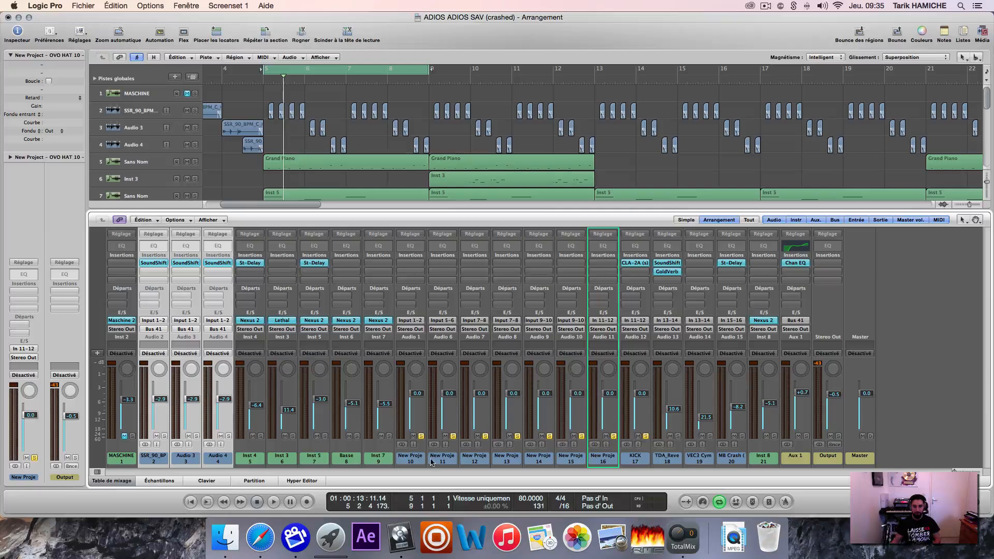
{"action": "left_click_drag", "start_coordinate": [409, 464], "coordinate": [642, 465]}
{"action": "left_click", "coordinate": [532, 334]}
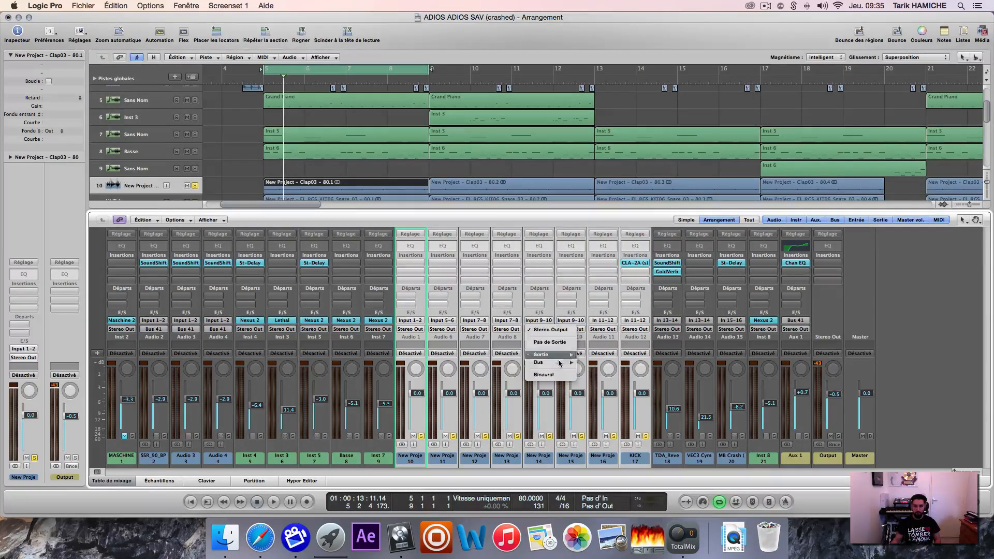
{"action": "mouse_move", "coordinate": [562, 366]}
{"action": "left_click", "coordinate": [602, 365]}
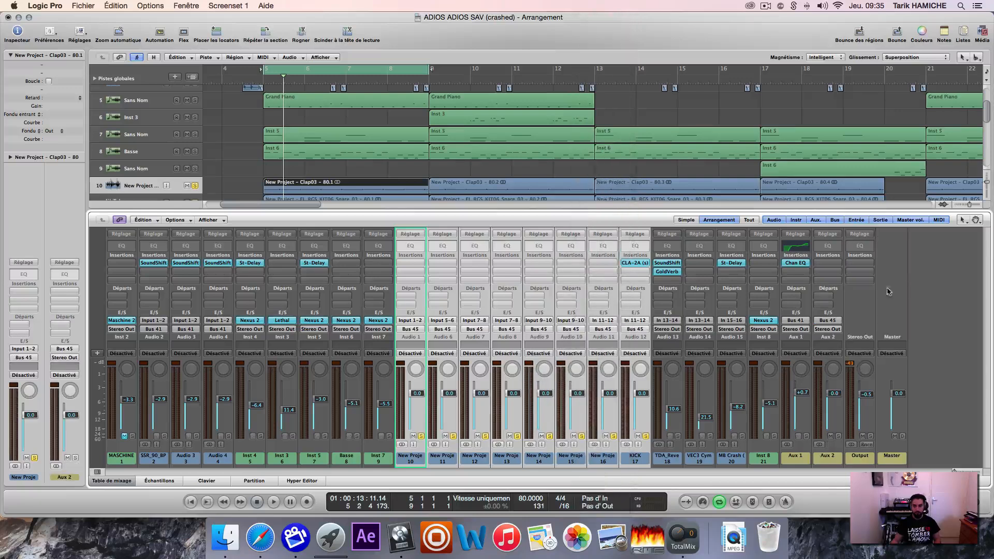
Step: Audition the bused drums and insert a stereo Tape Delay on the Aux 2 channel strip
{"action": "key", "text": "space"}
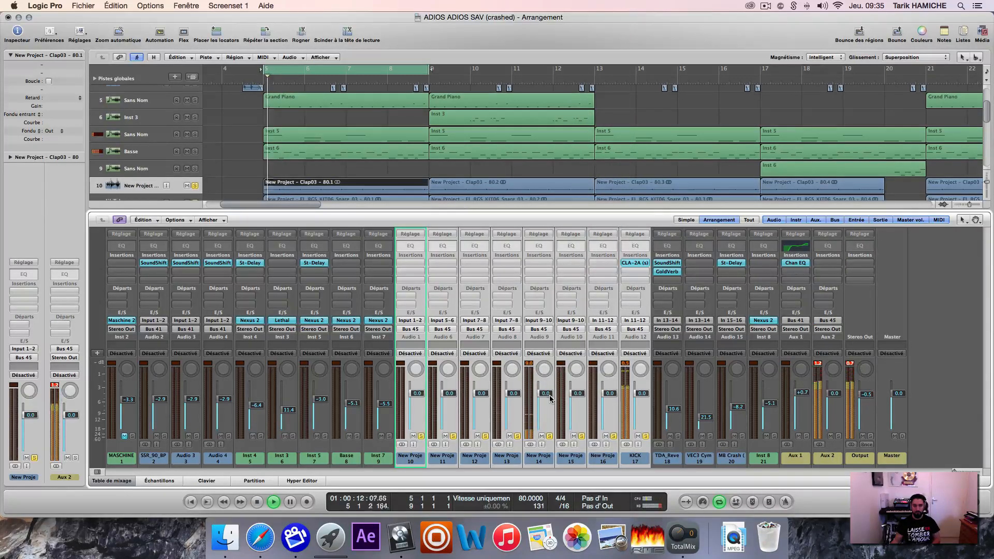
{"action": "key", "text": "space"}
{"action": "left_click", "coordinate": [828, 268]}
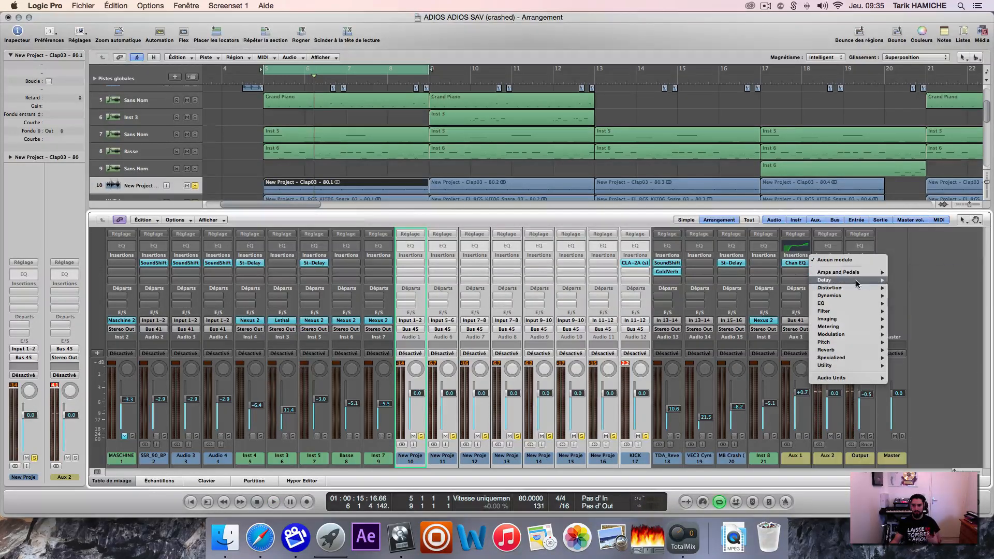
{"action": "mouse_move", "coordinate": [867, 282]}
{"action": "mouse_move", "coordinate": [930, 305]}
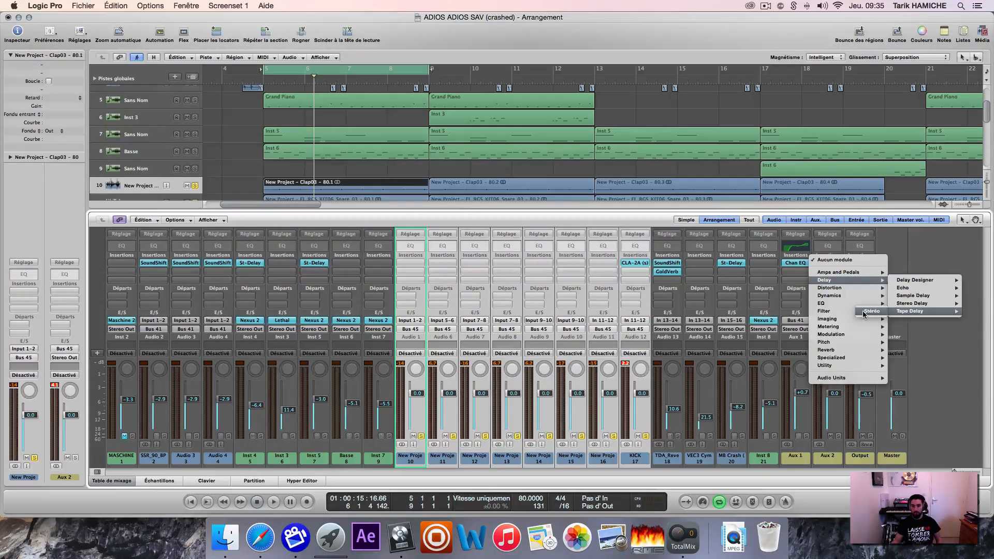
{"action": "left_click", "coordinate": [871, 311]}
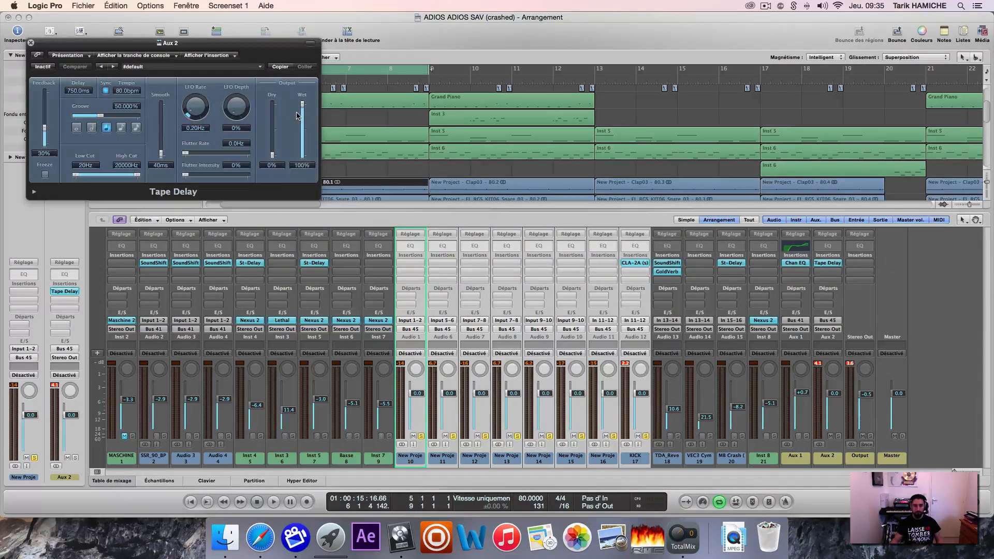
Step: Set the Tape Delay's Wet level to 23% and Feedback to 19% while listening to the drums
{"action": "left_click_drag", "start_coordinate": [300, 106], "coordinate": [305, 121]}
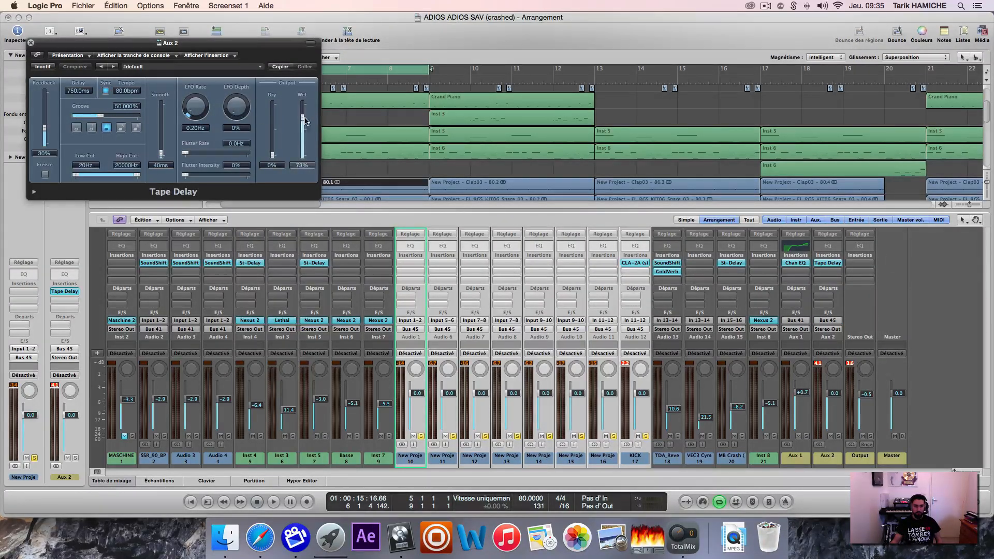
{"action": "key", "text": "space"}
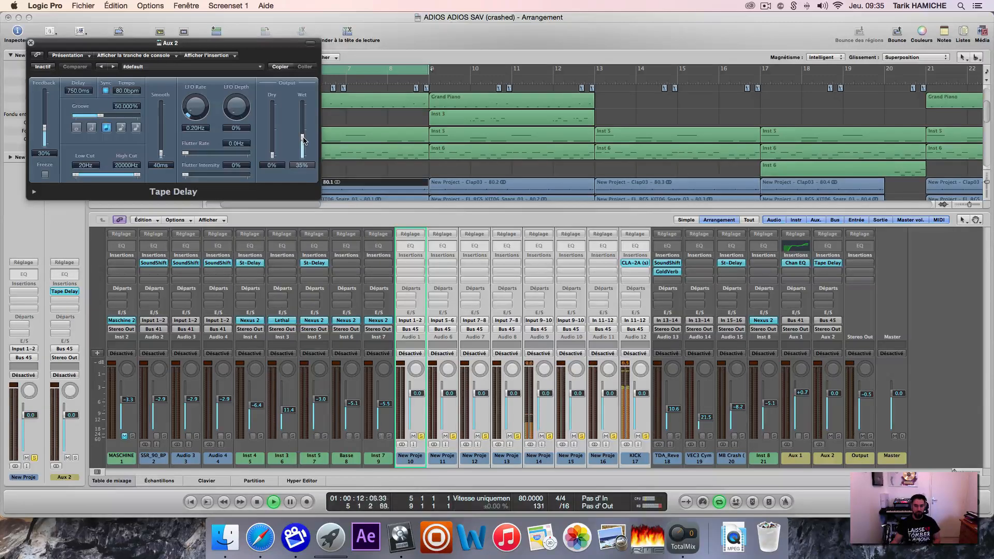
{"action": "left_click_drag", "start_coordinate": [304, 141], "coordinate": [301, 147]}
{"action": "left_click_drag", "start_coordinate": [43, 134], "coordinate": [43, 140]}
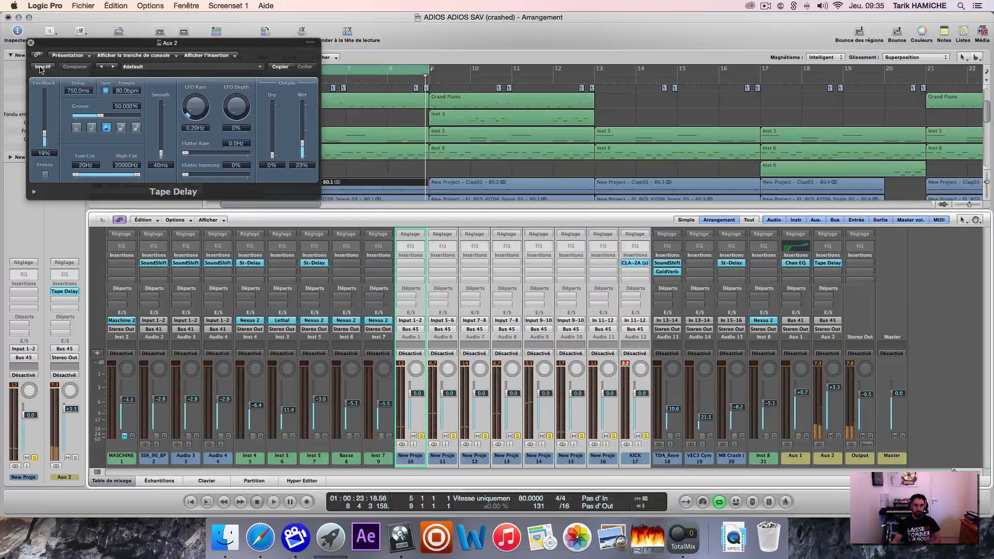
{"action": "key", "text": "space"}
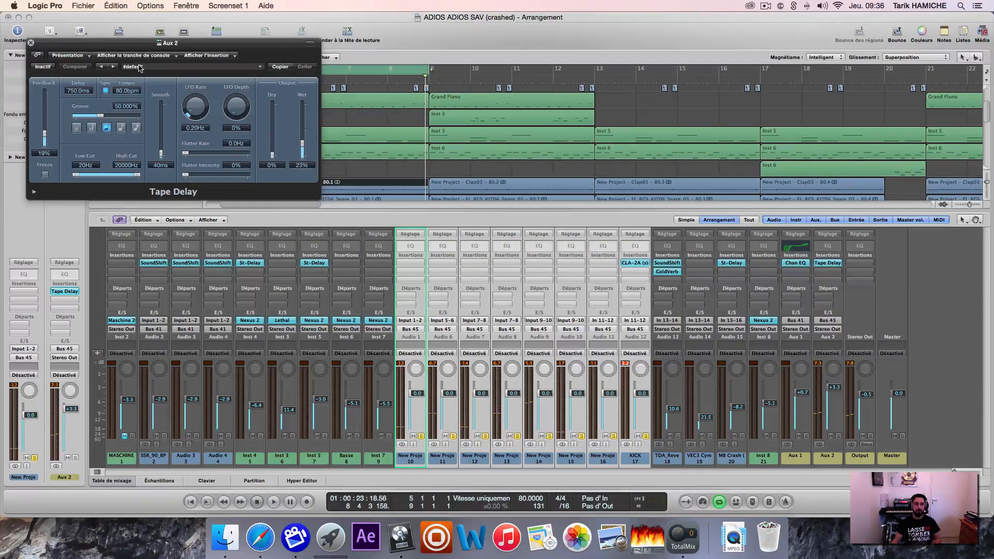
Step: Compare the drums with the Tape Delay bypassed and active, and set Dry to 20% and Wet to 55%
{"action": "left_click", "coordinate": [43, 67]}
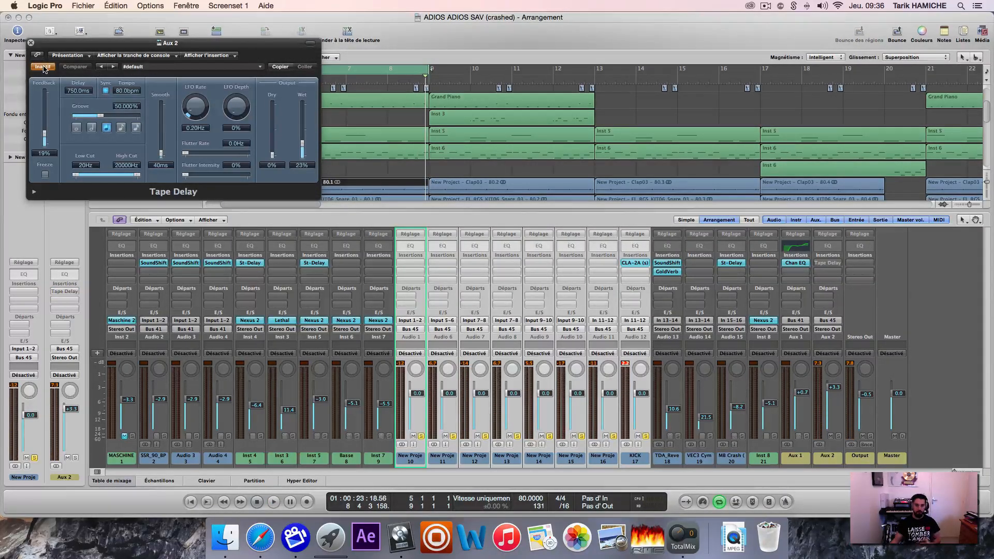
{"action": "key", "text": "space"}
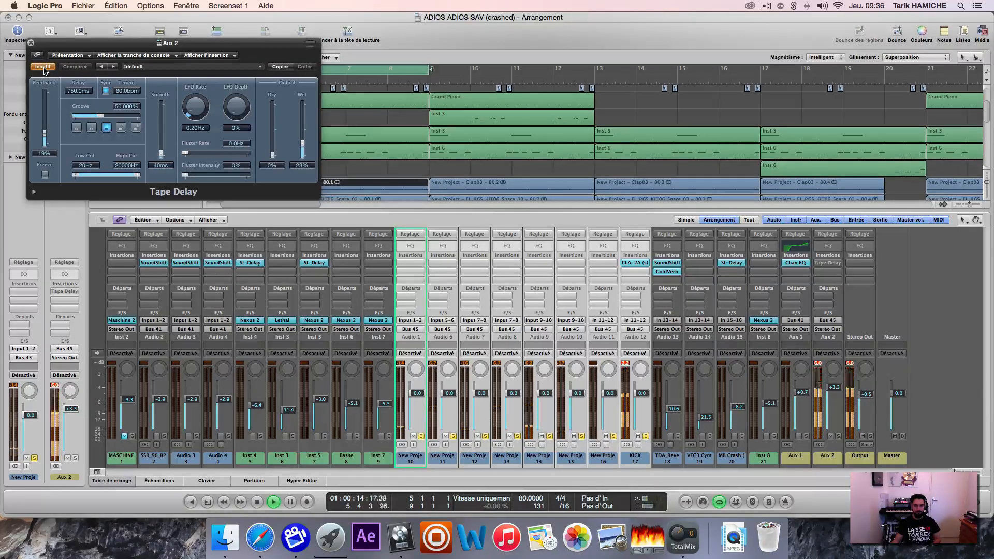
{"action": "left_click", "coordinate": [43, 67]}
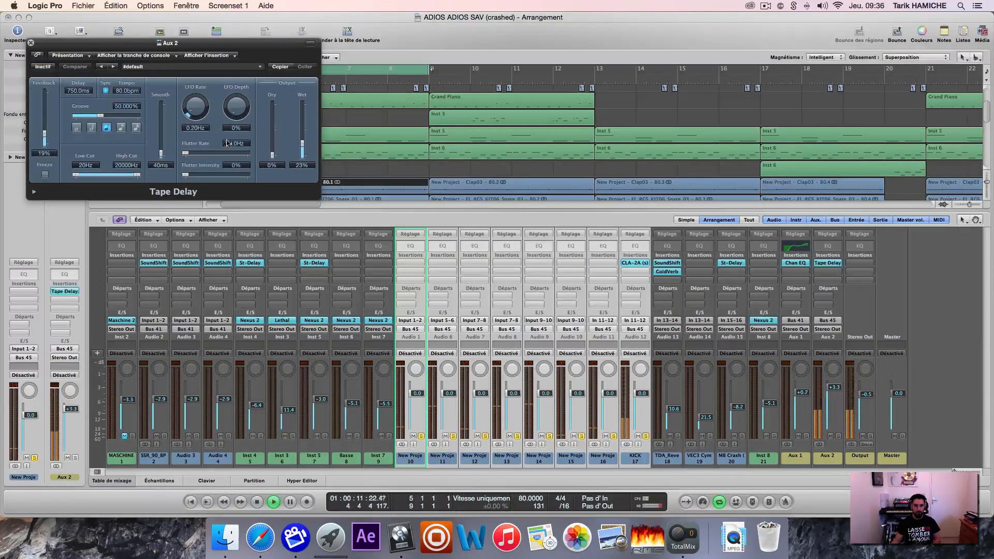
{"action": "left_click_drag", "start_coordinate": [303, 144], "coordinate": [271, 144]}
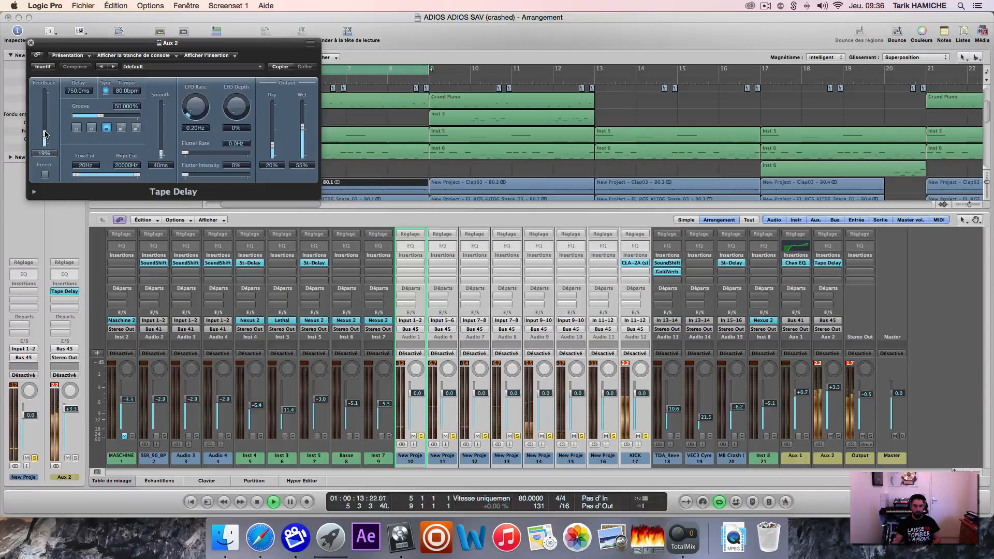
{"action": "key", "text": "space"}
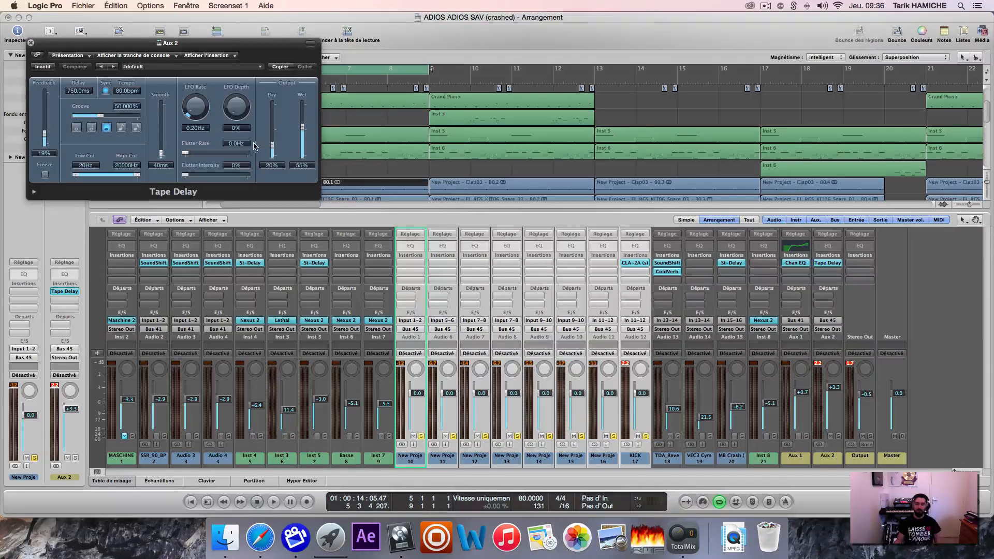
Step: Close the Tape Delay, hide the mixer and unsolo drum tracks 10 to 17
{"action": "left_click", "coordinate": [31, 43]}
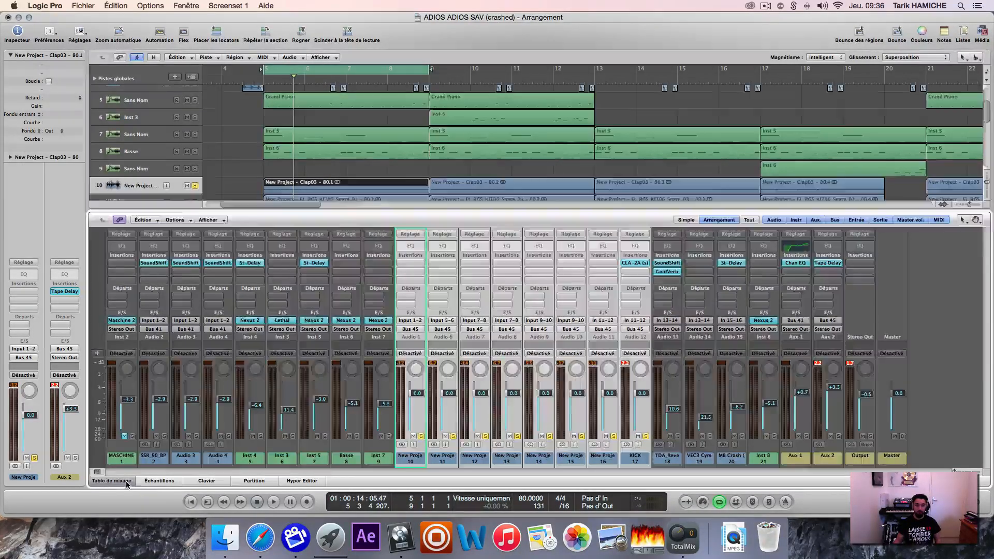
{"action": "key", "text": "x"}
{"action": "left_click", "coordinate": [383, 381]}
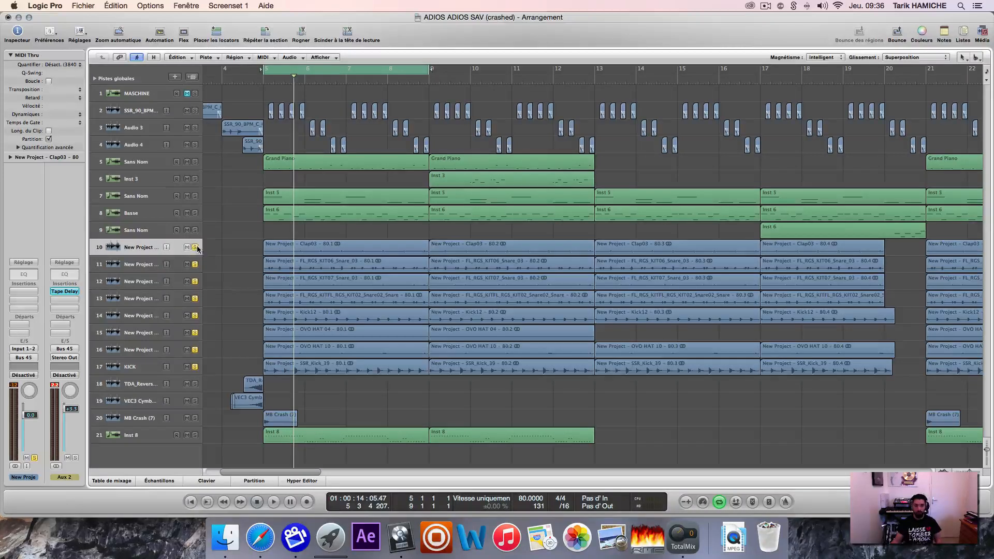
{"action": "left_click_drag", "start_coordinate": [194, 316], "coordinate": [197, 390]}
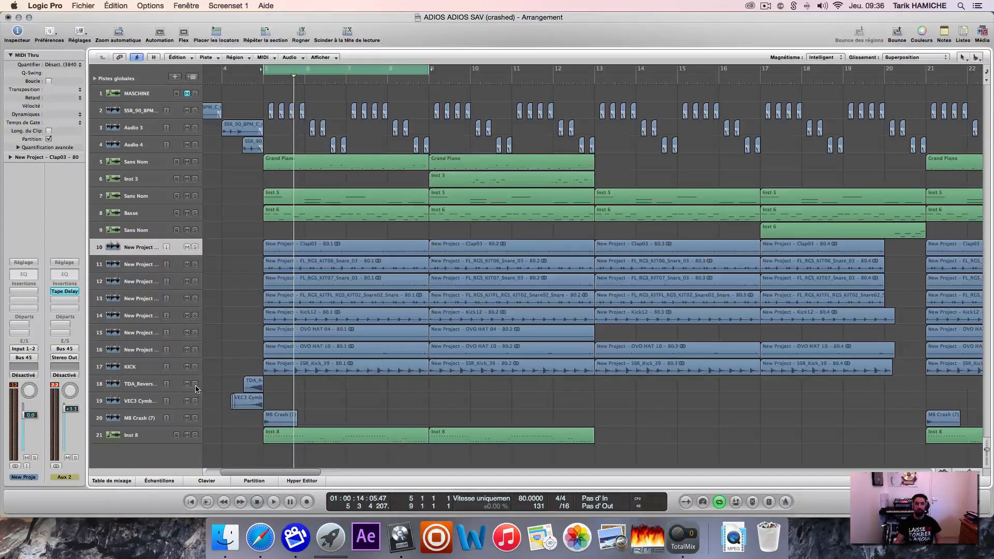